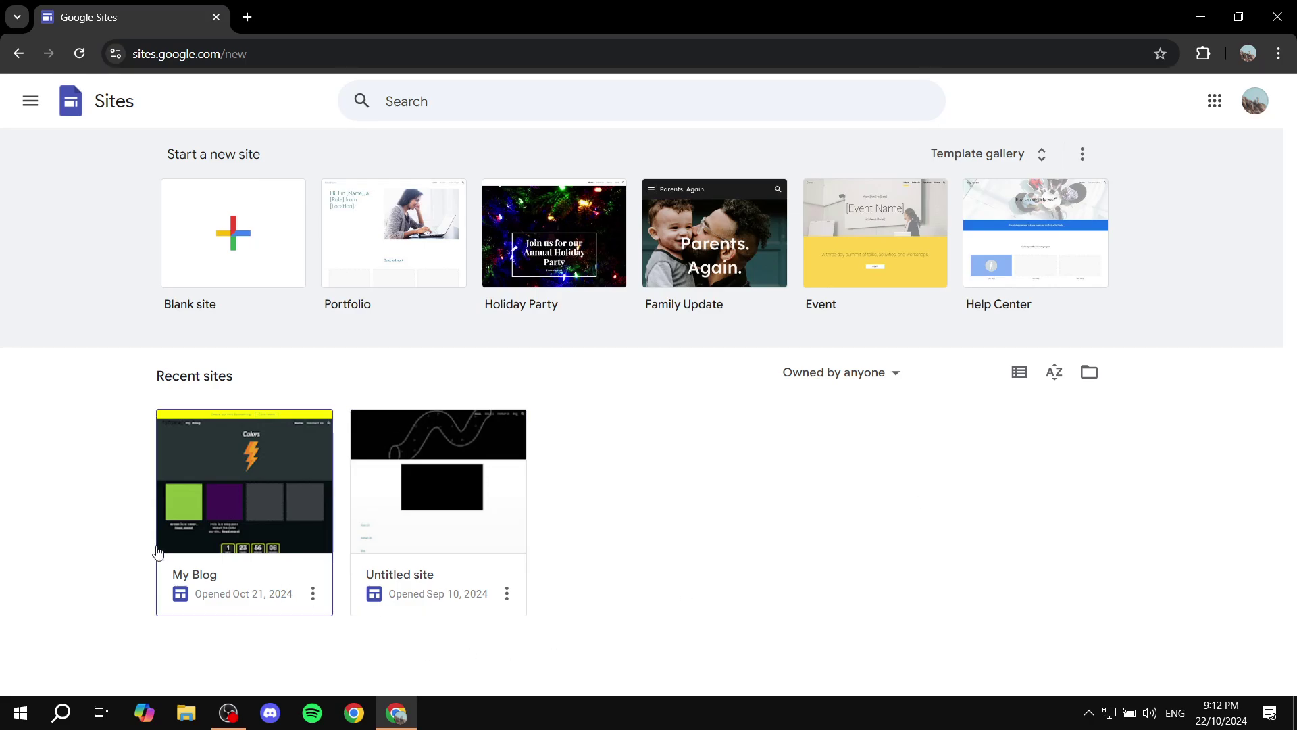
# Open the My Blog site and look over its Colors header, post tiles and countdown timer.
pyautogui.click(188, 509)
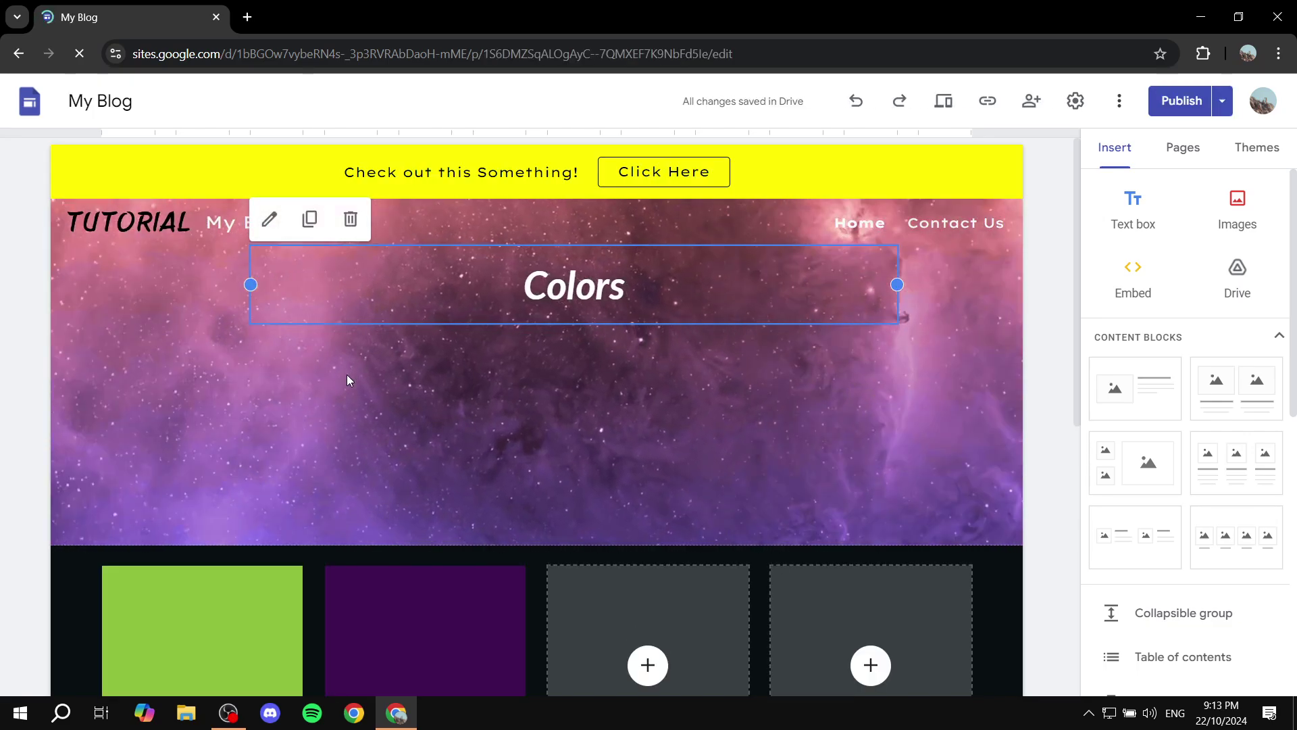
pyautogui.scroll(-10, 631, 429)
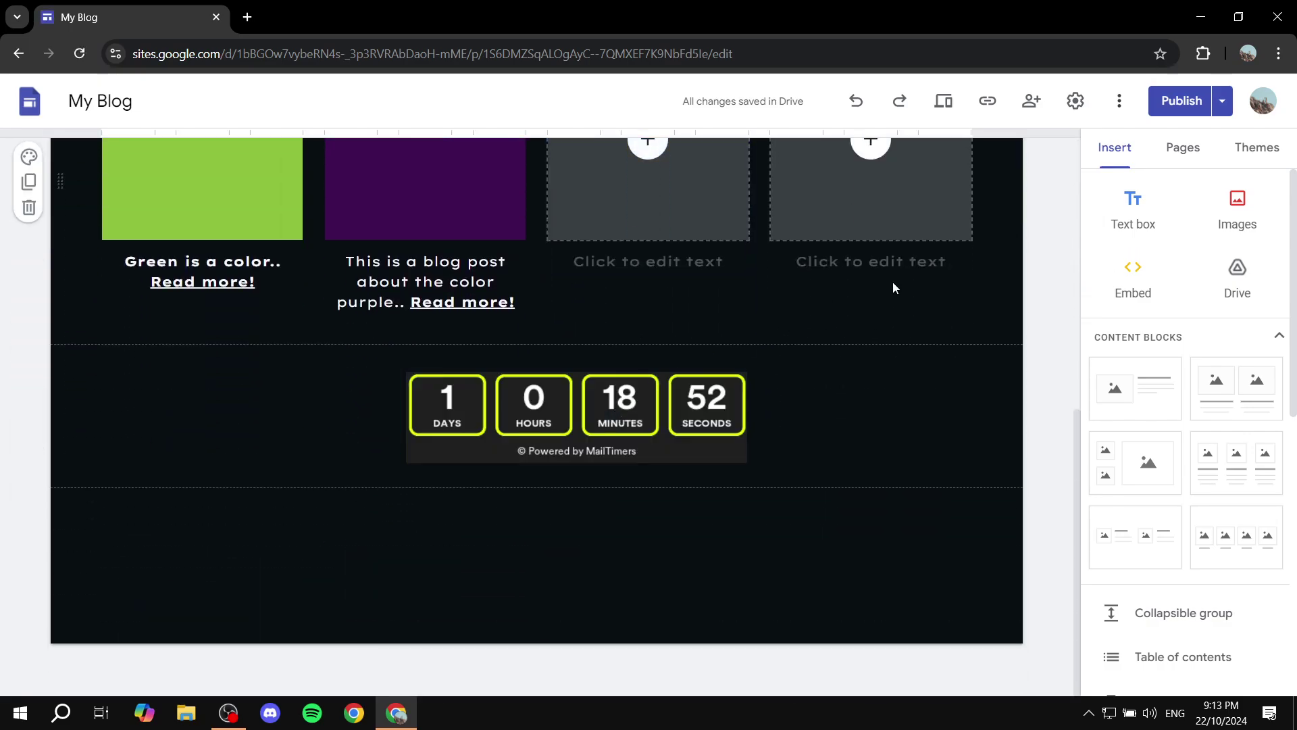
pyautogui.scroll(-6, 1249, 378)
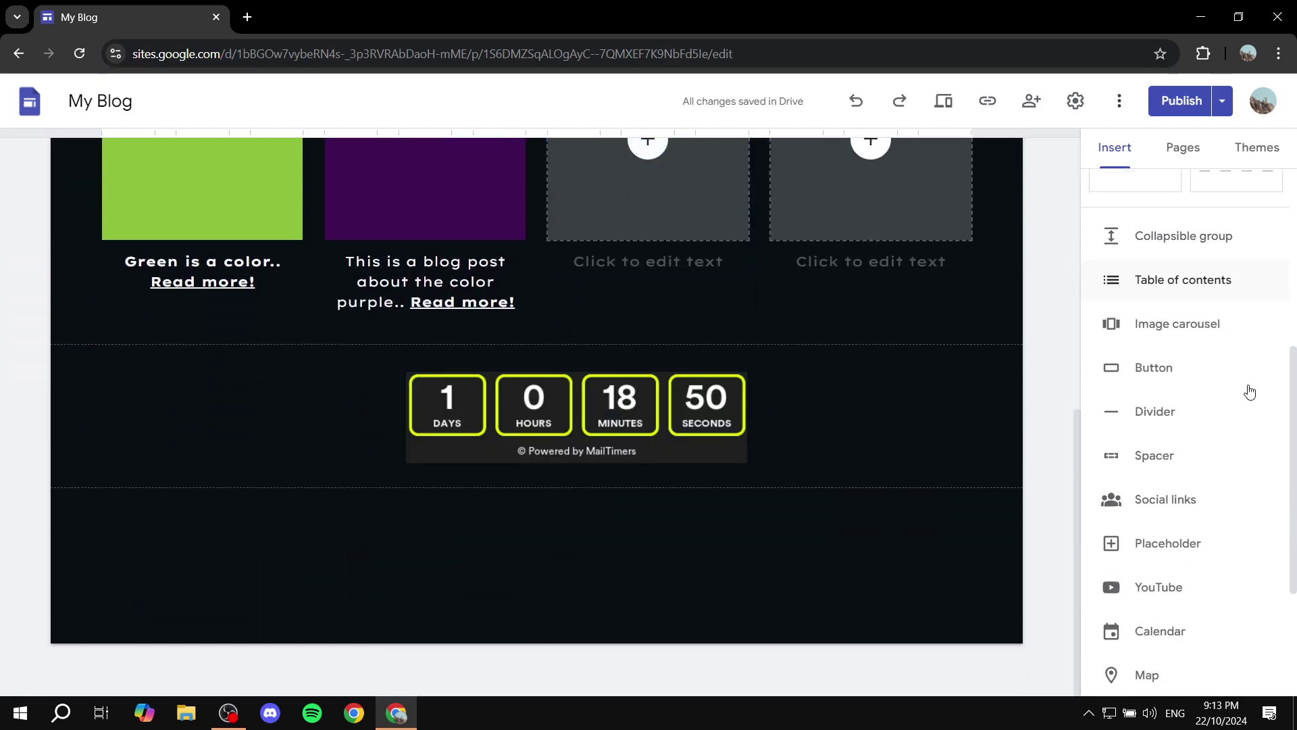
pyautogui.scroll(6, 1216, 385)
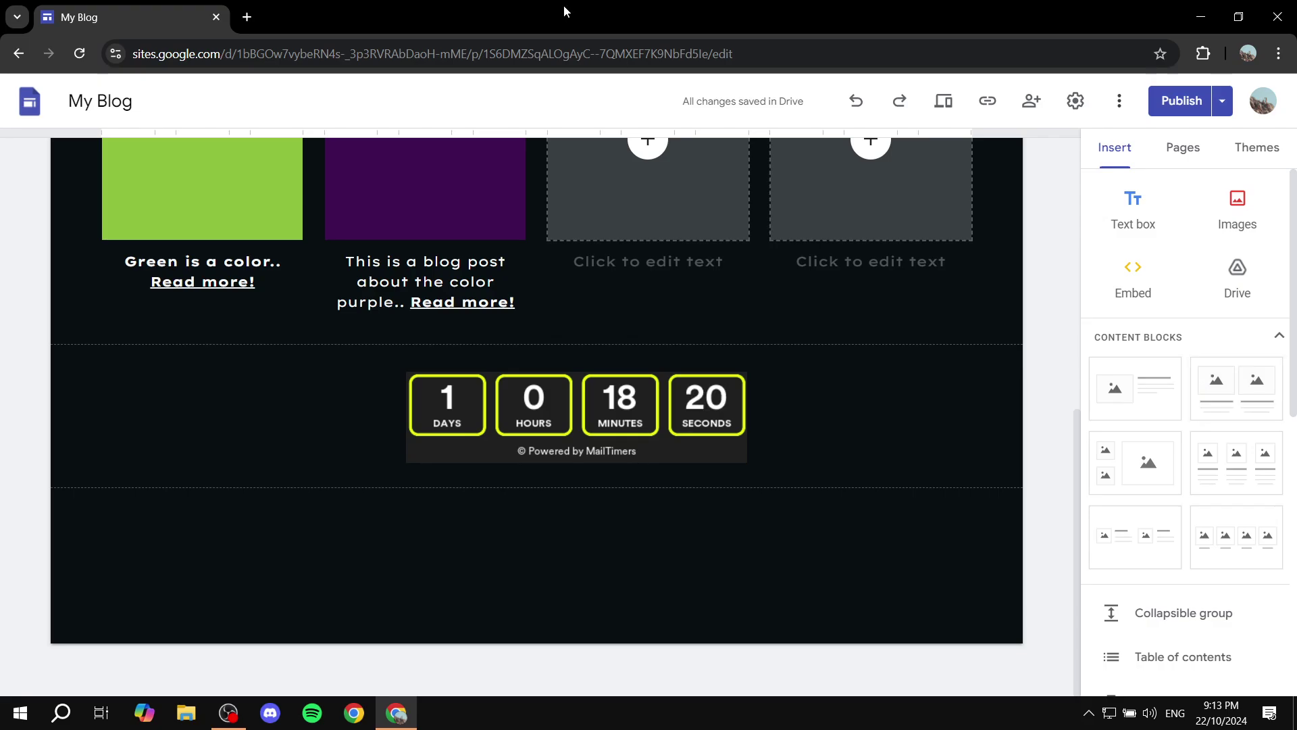
pyautogui.scroll(6, 540, 500)
# Delete the MailTimers countdown timer embed from the My Blog page.
pyautogui.click(392, 358)
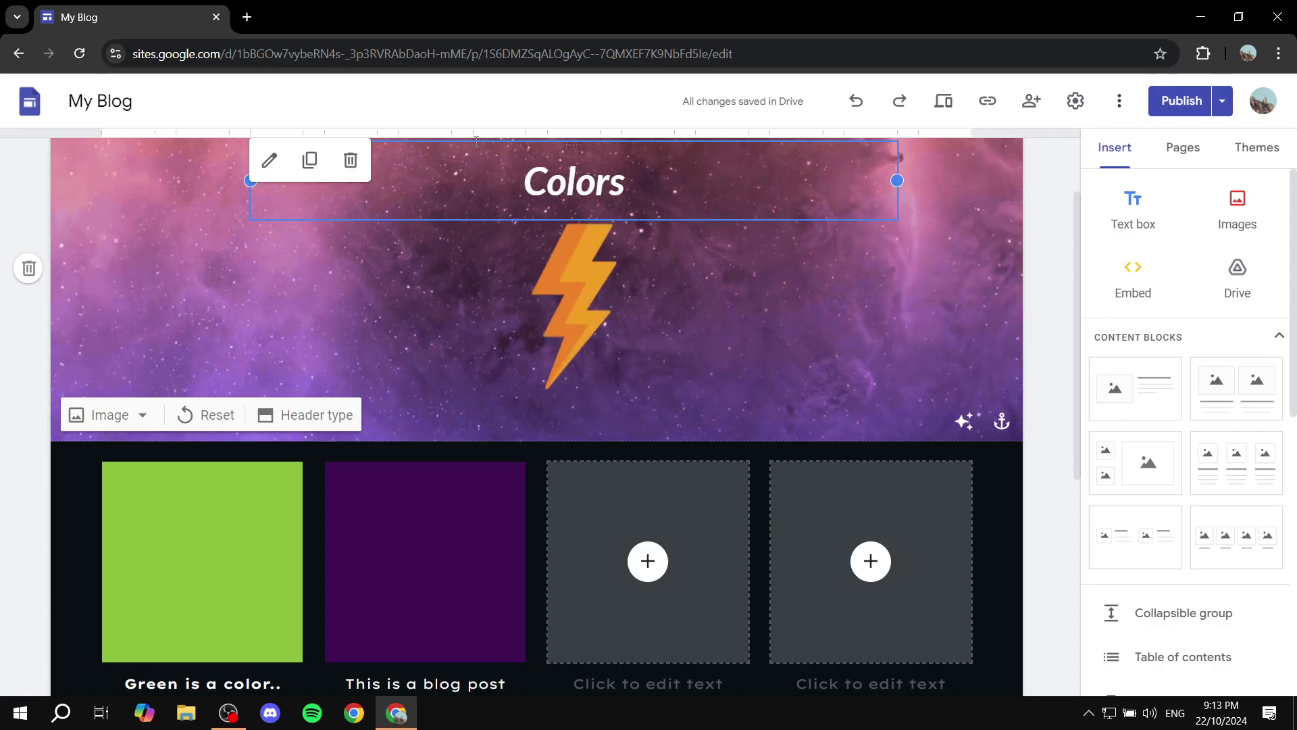
pyautogui.scroll(-6, 519, 220)
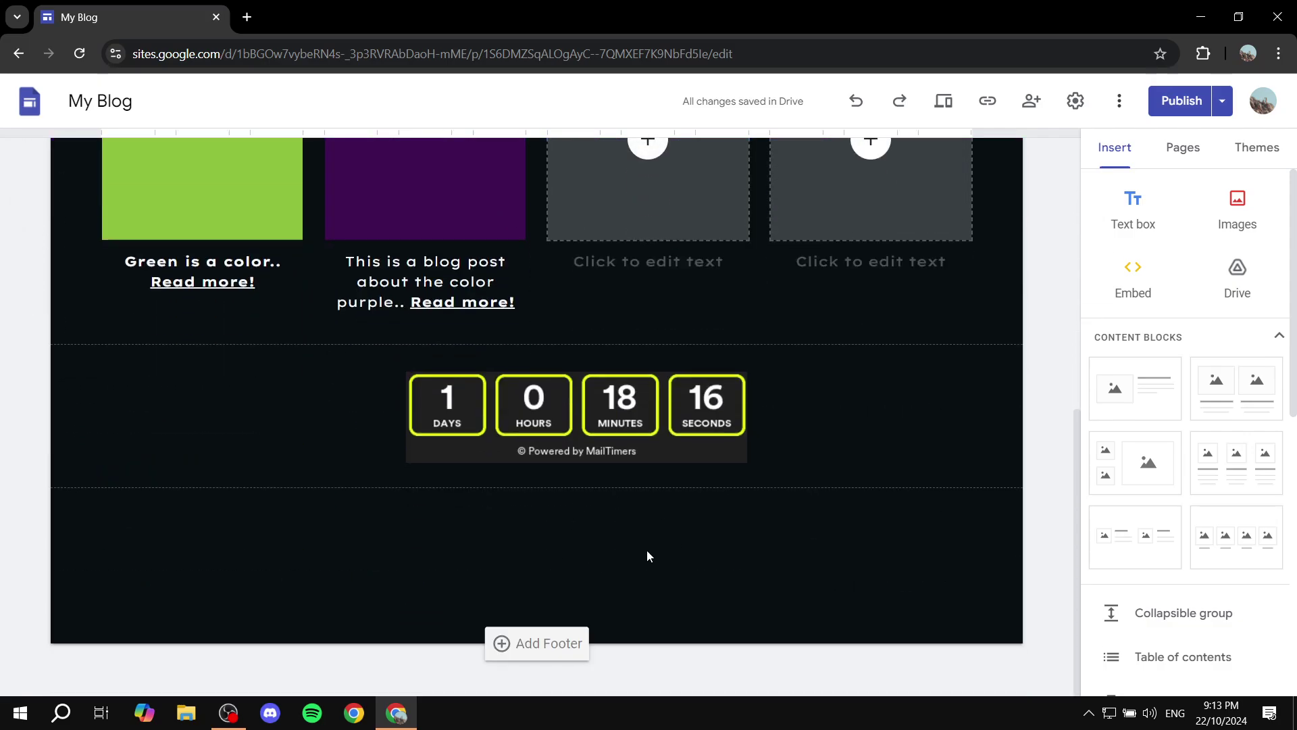
pyautogui.click(594, 447)
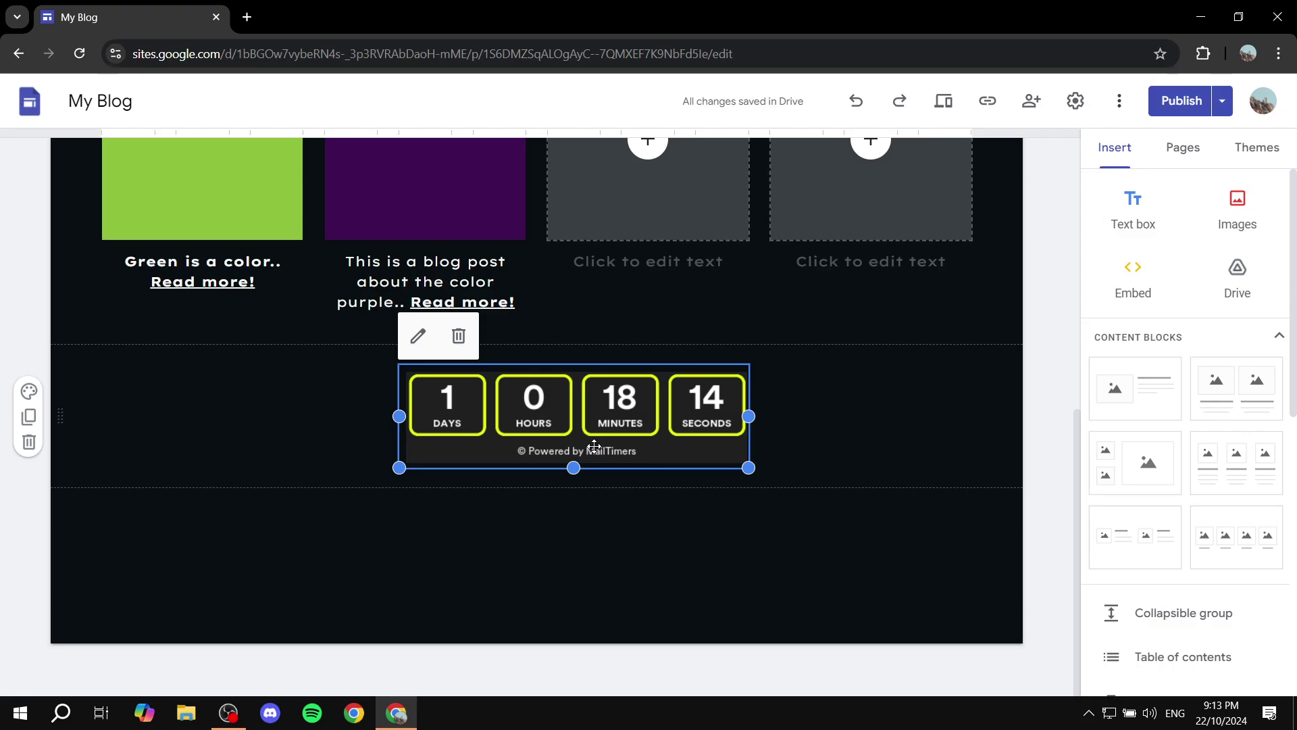
pyautogui.press('Delete')
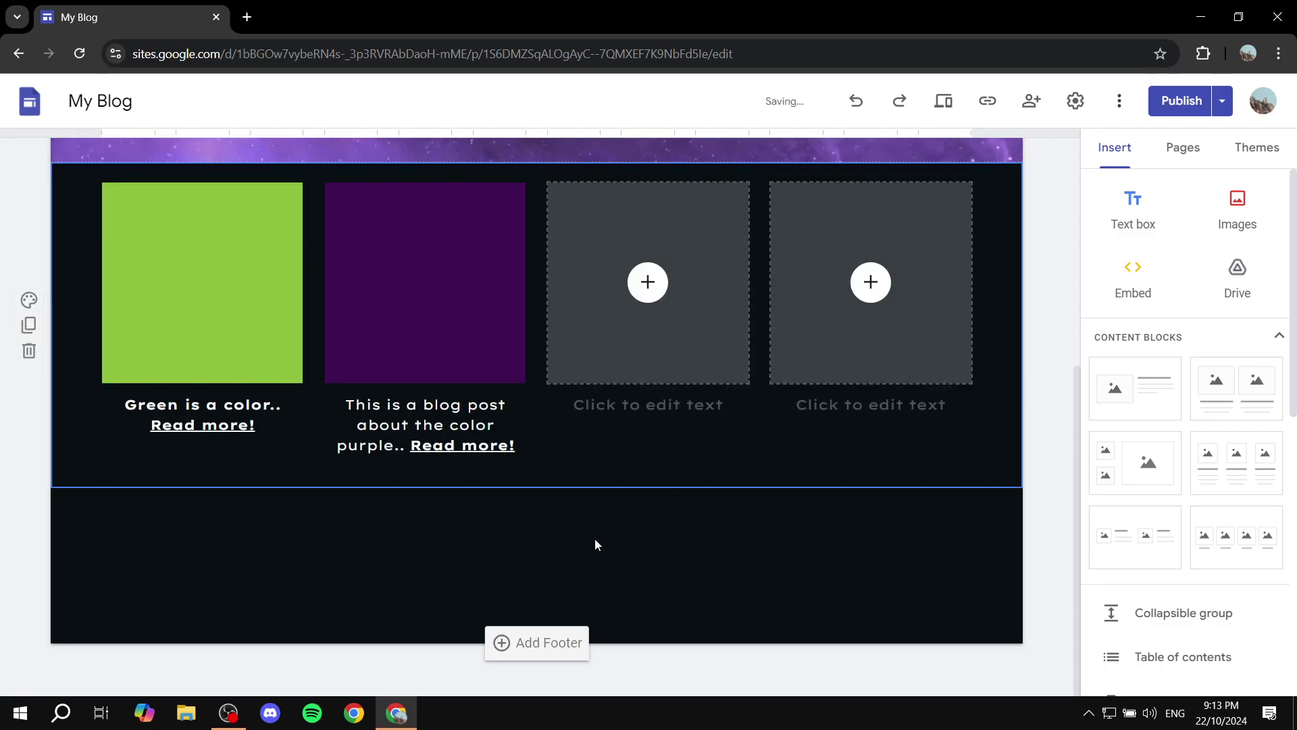
# Load commonninja.com in a new Chrome tab.
pyautogui.click(247, 15)
pyautogui.write('co')
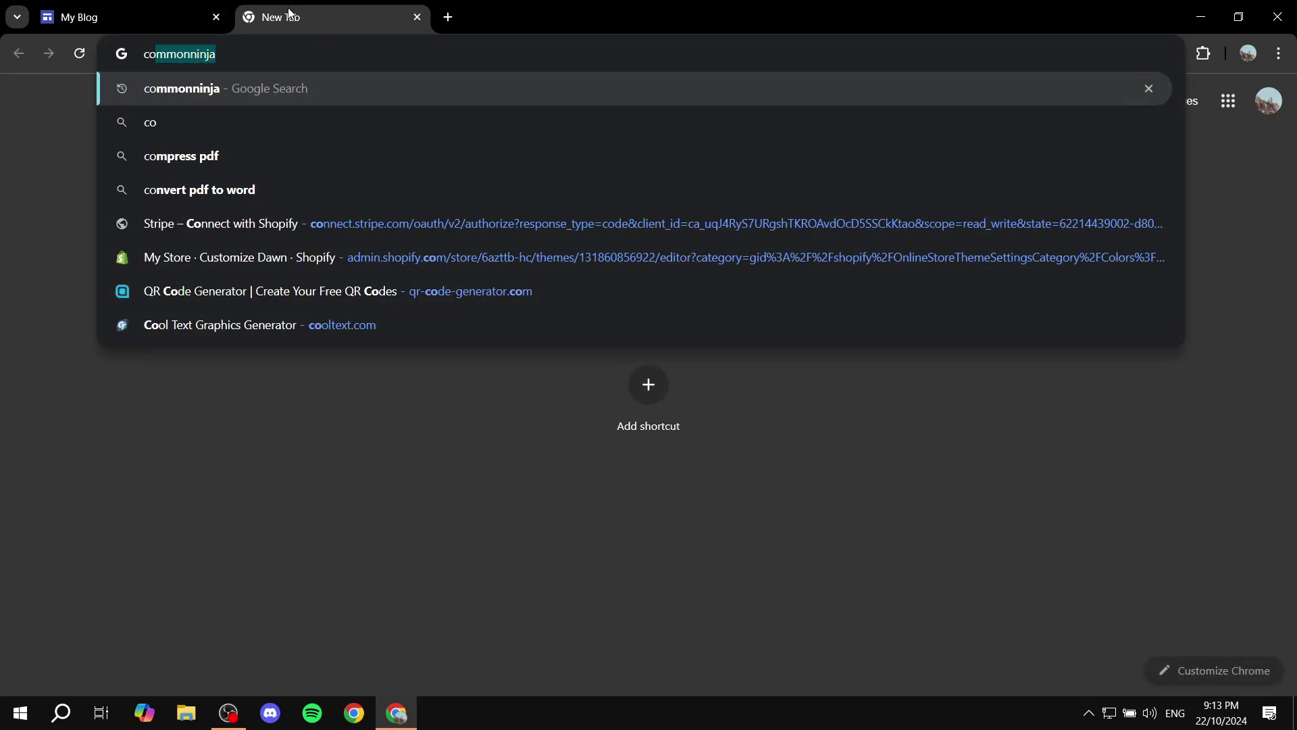
pyautogui.write('mmonninja.com')
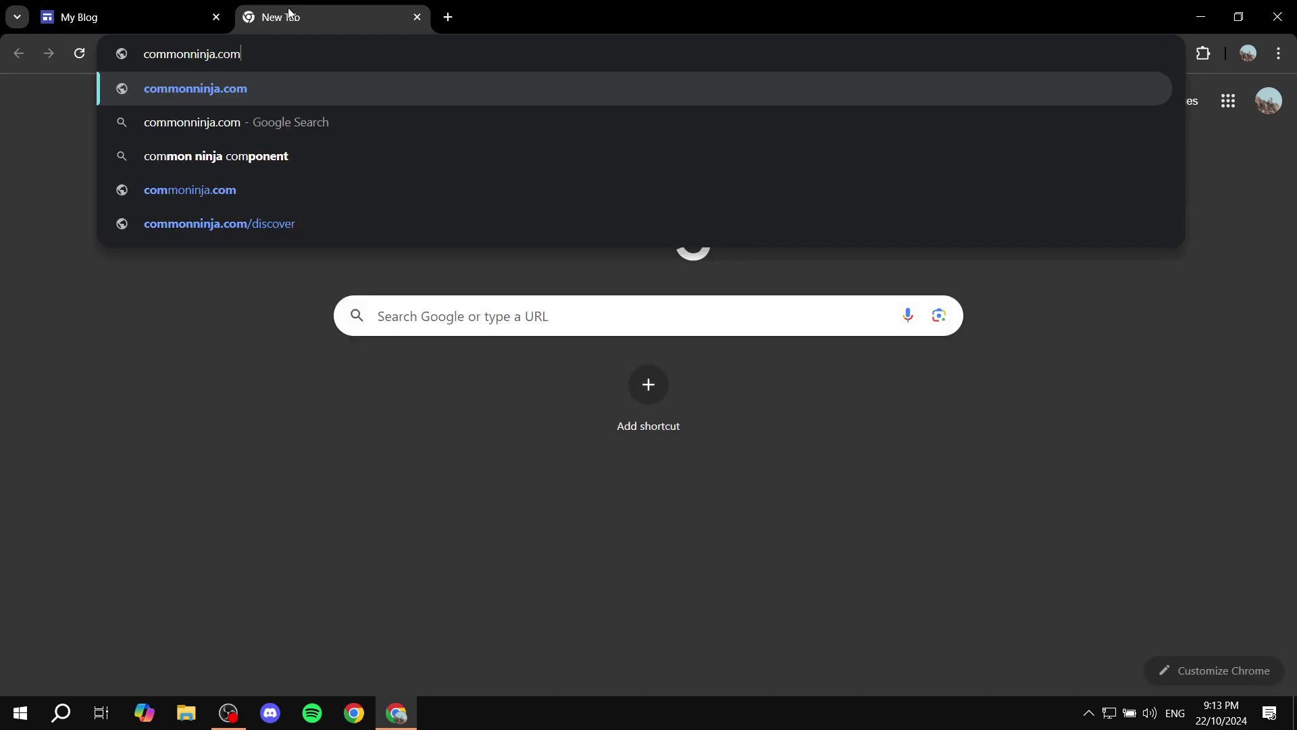
pyautogui.press('Return')
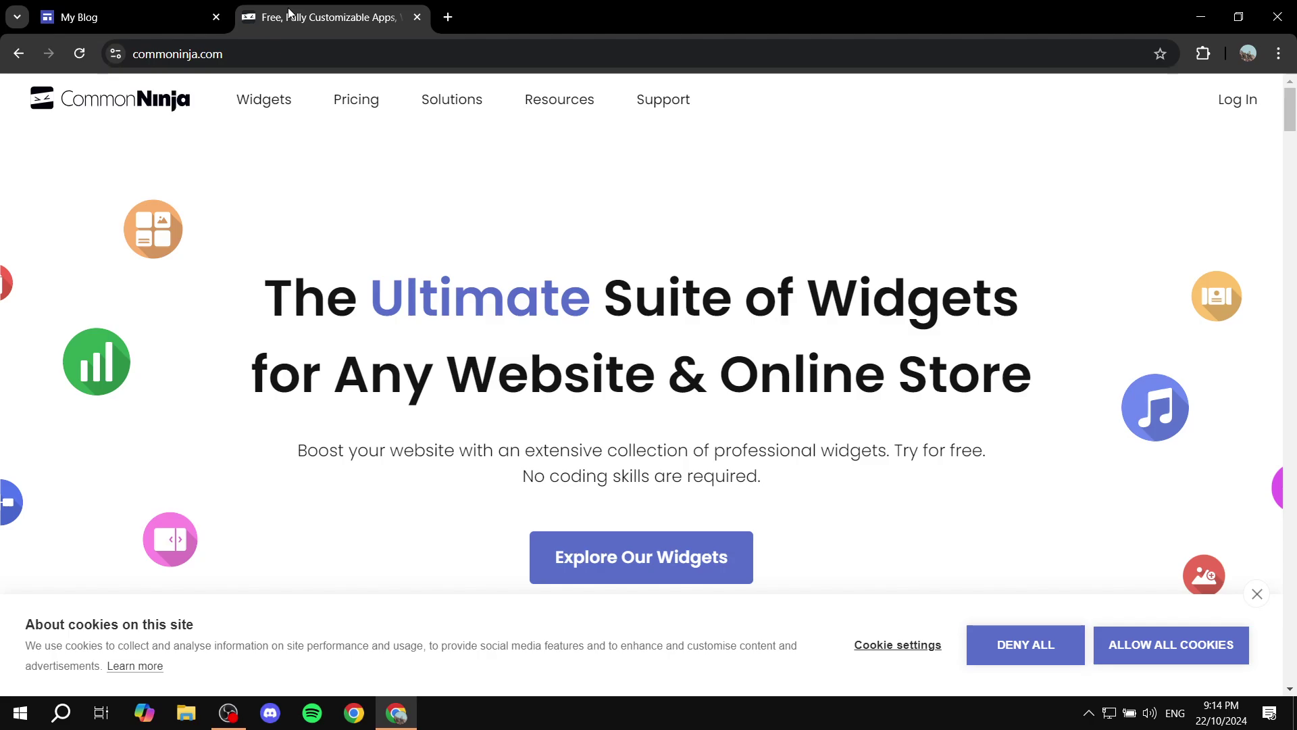
# Open the Common Ninja pricing page and dismiss the cookie notice.
pyautogui.click(362, 100)
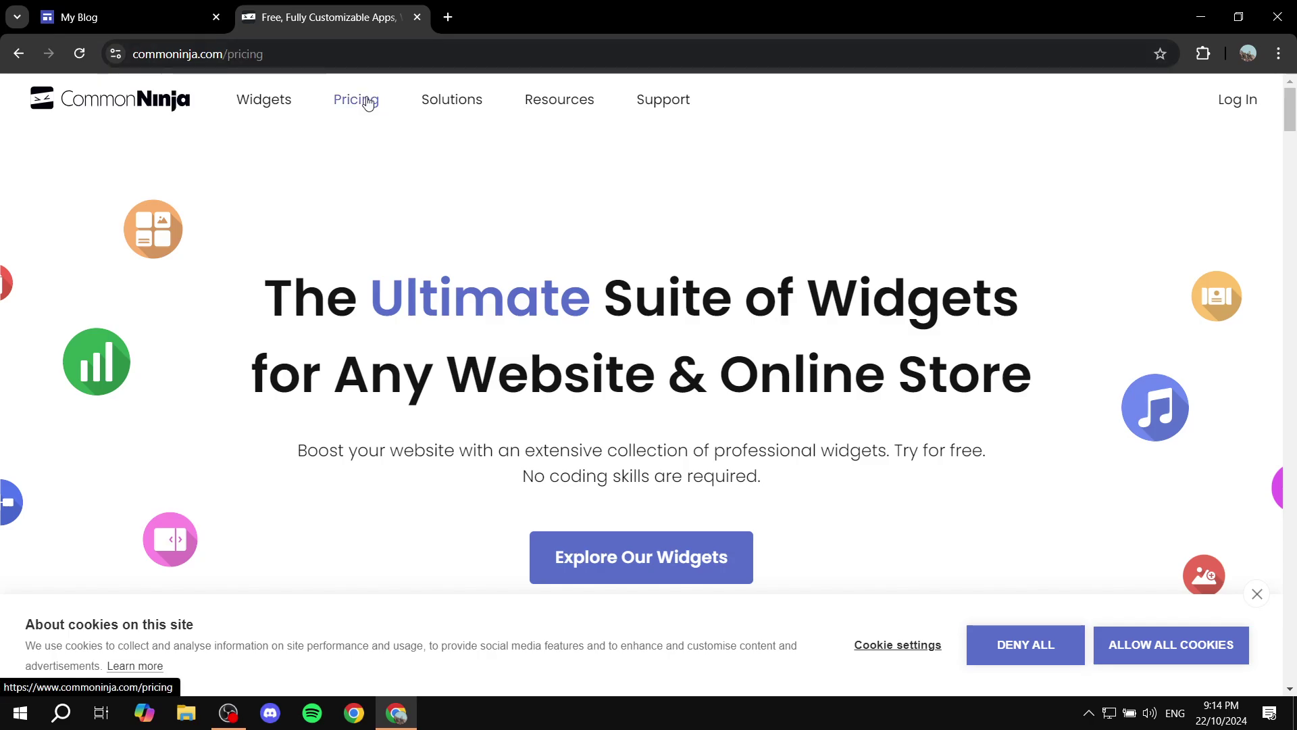
pyautogui.click(1257, 595)
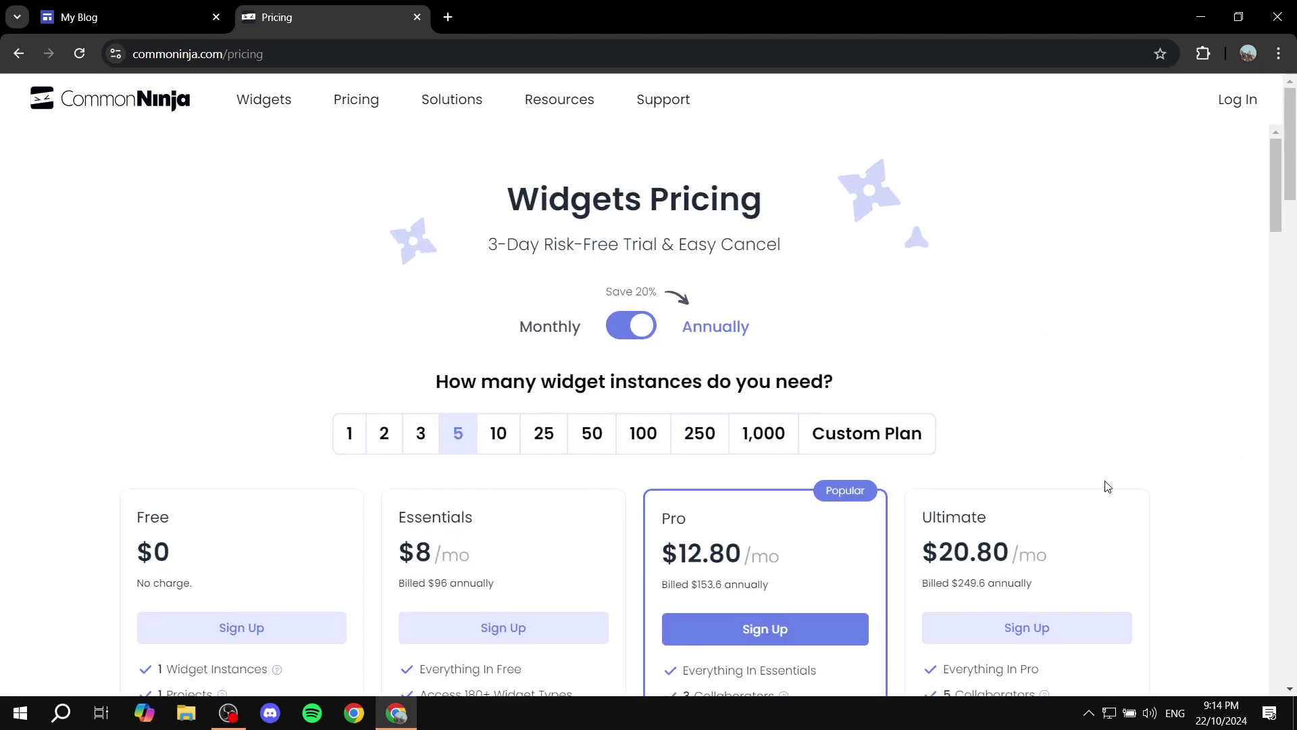
pyautogui.scroll(-2, 990, 437)
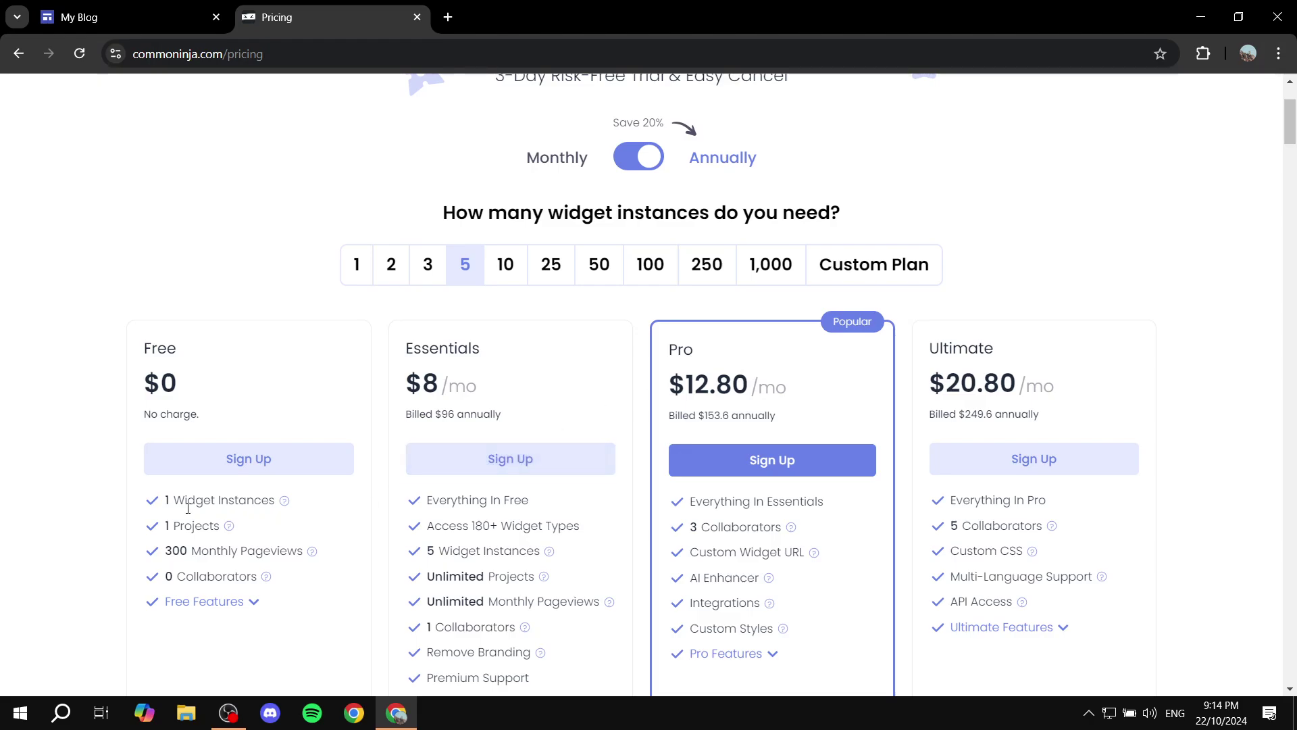
# Highlight the Free plan's limits: 1 widget instance and 300 monthly pageviews.
pyautogui.moveTo(162, 508); pyautogui.dragTo(275, 496)
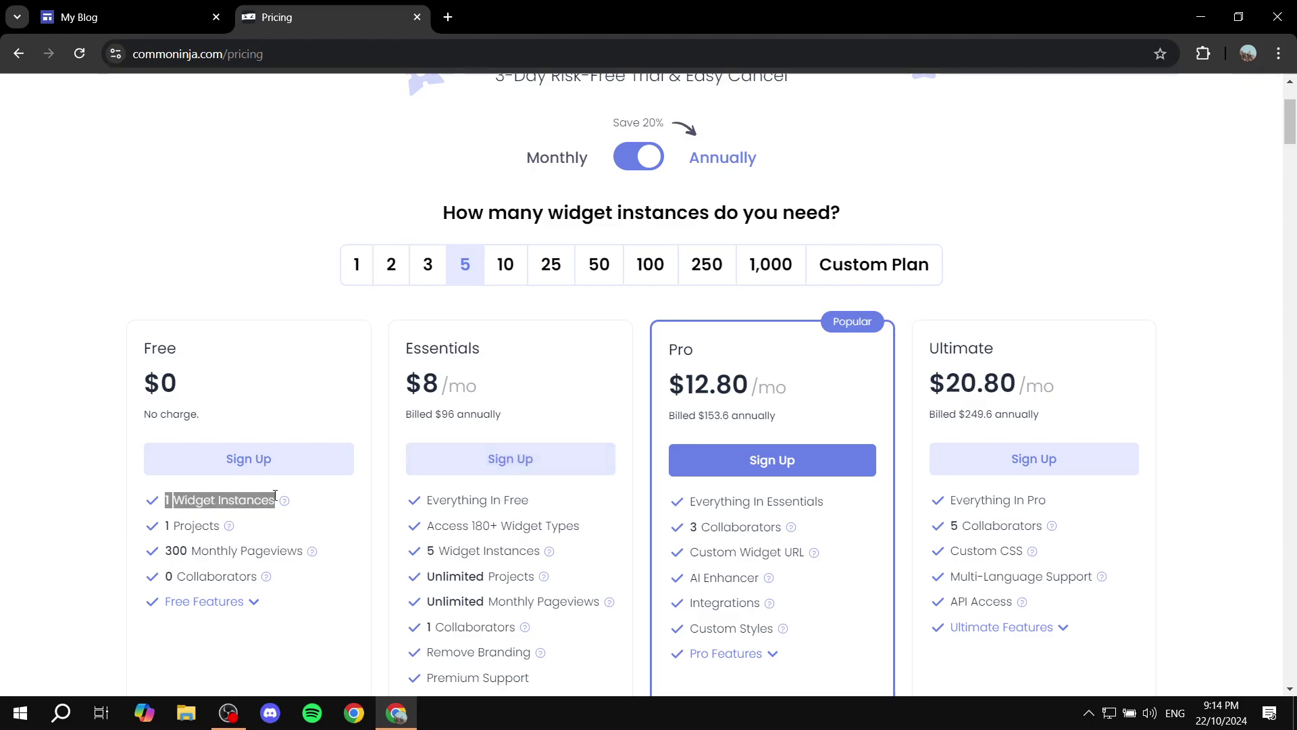
pyautogui.click(336, 490)
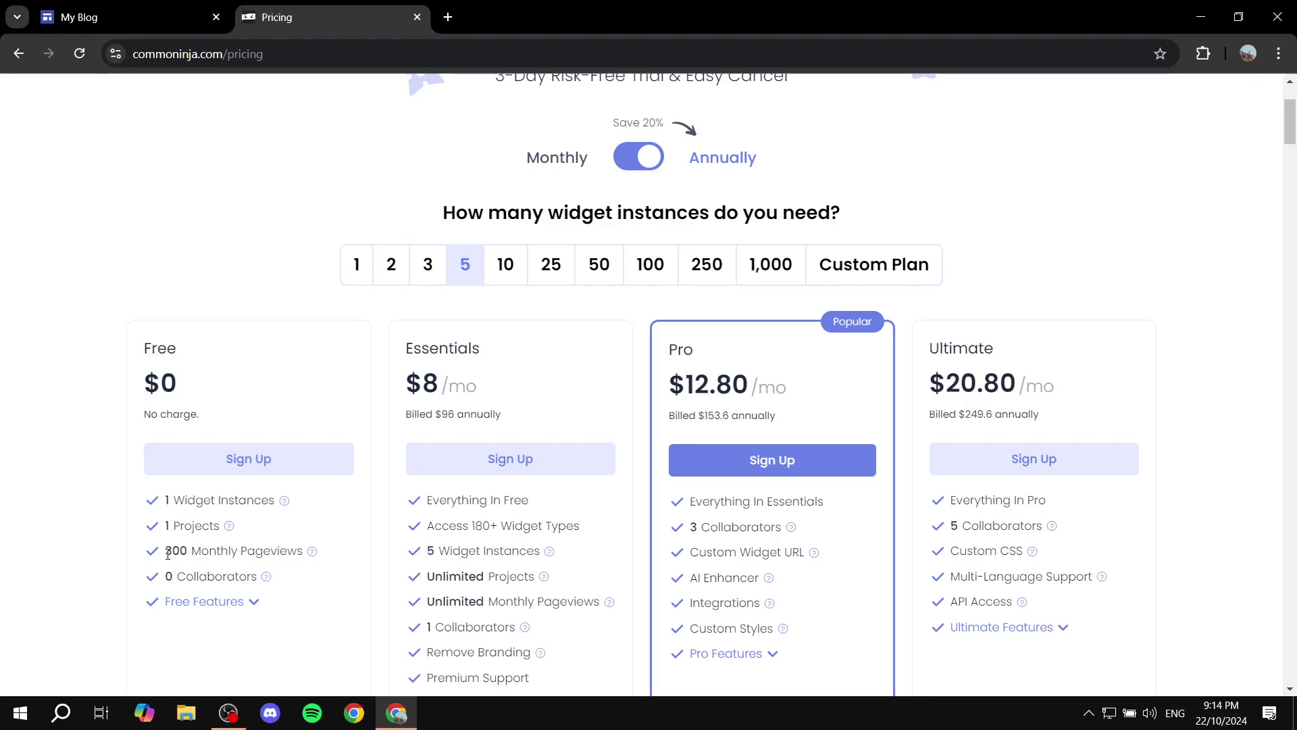
pyautogui.moveTo(168, 554); pyautogui.dragTo(305, 553)
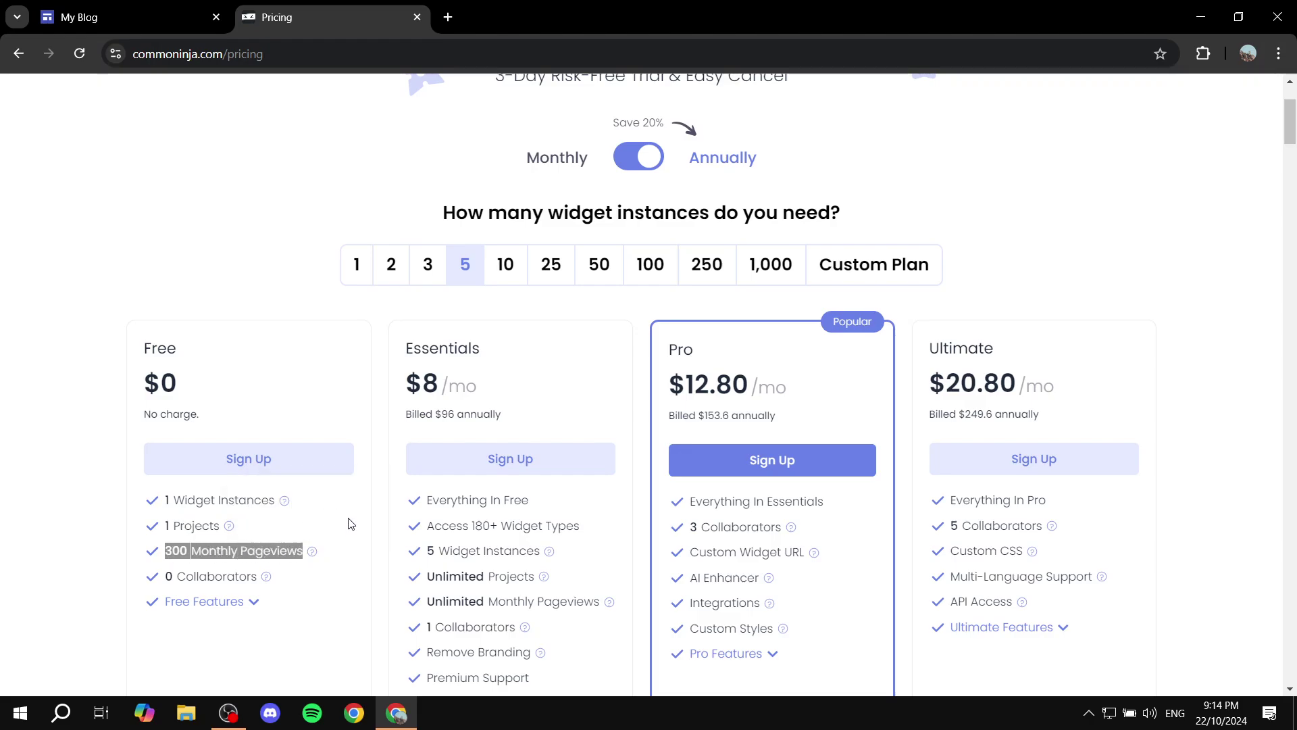
pyautogui.click(350, 523)
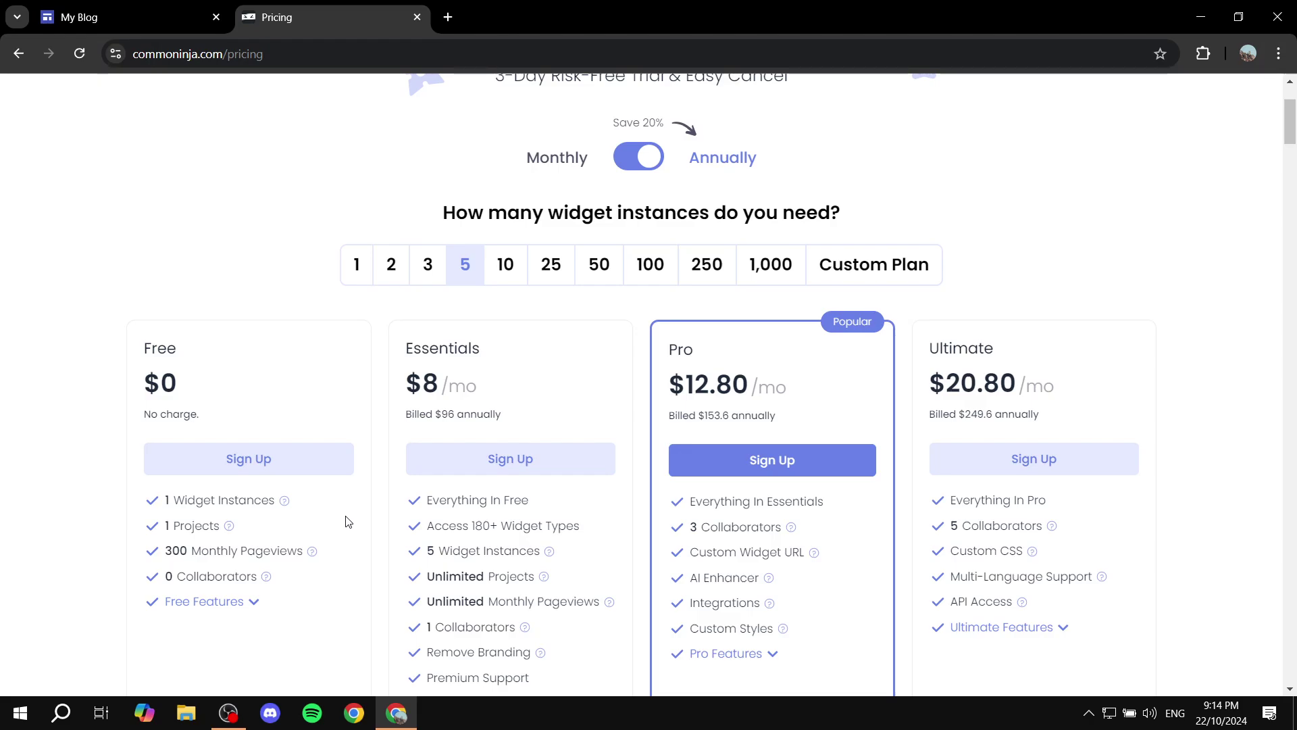
pyautogui.scroll(-2, 349, 523)
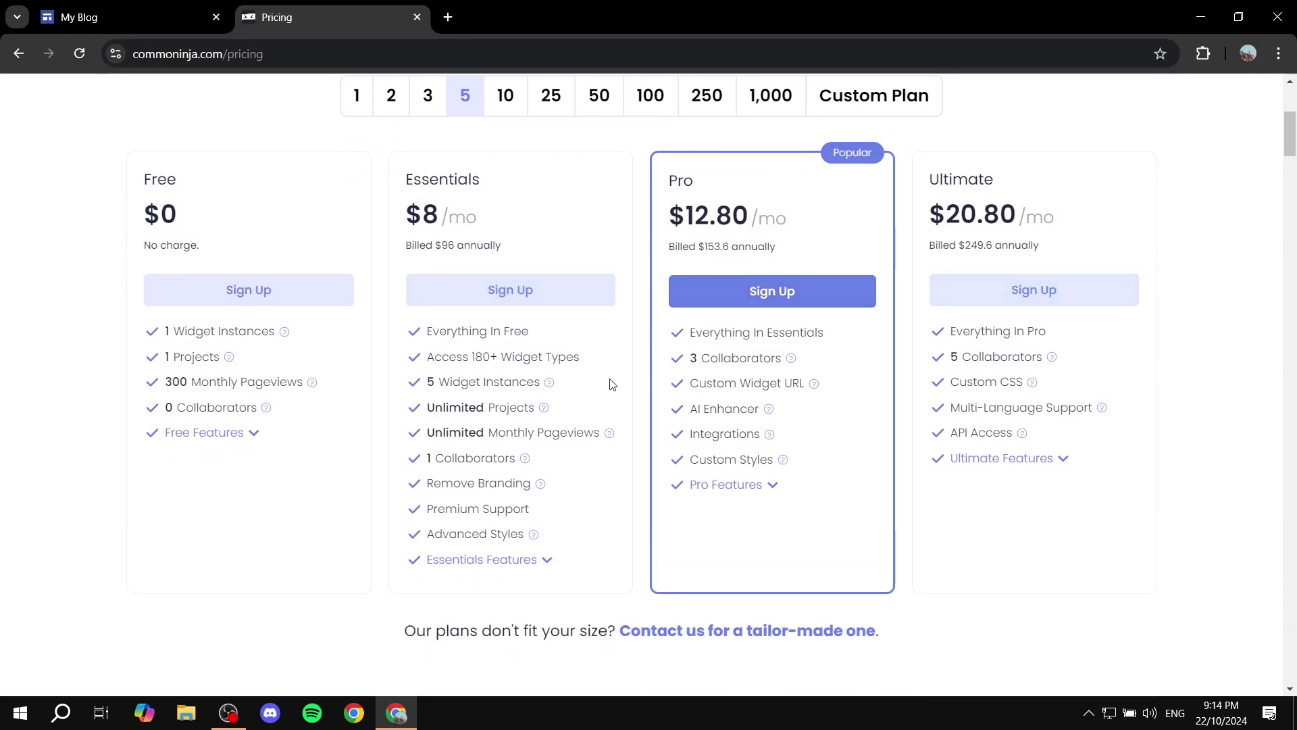
pyautogui.scroll(1, 610, 384)
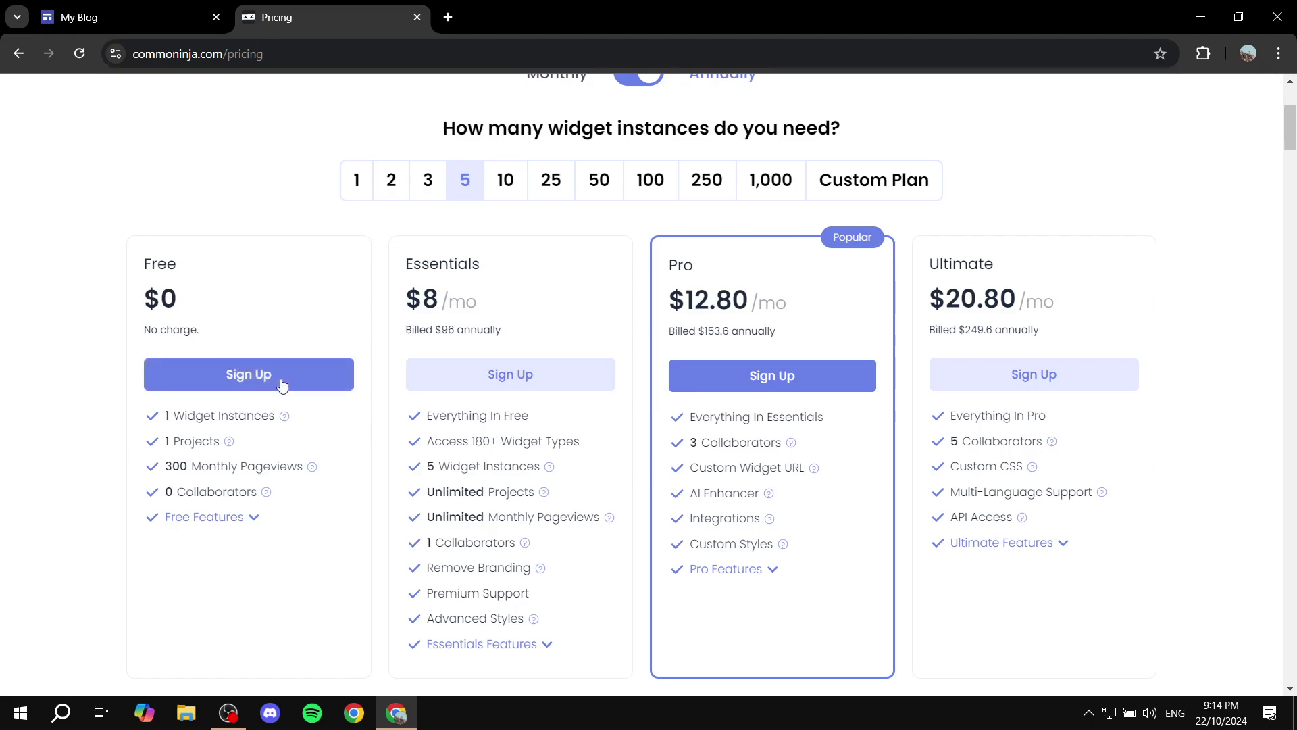
# Sign up for the Free plan, then search the dashboard widgets for 'Timeline'.
pyautogui.click(277, 384)
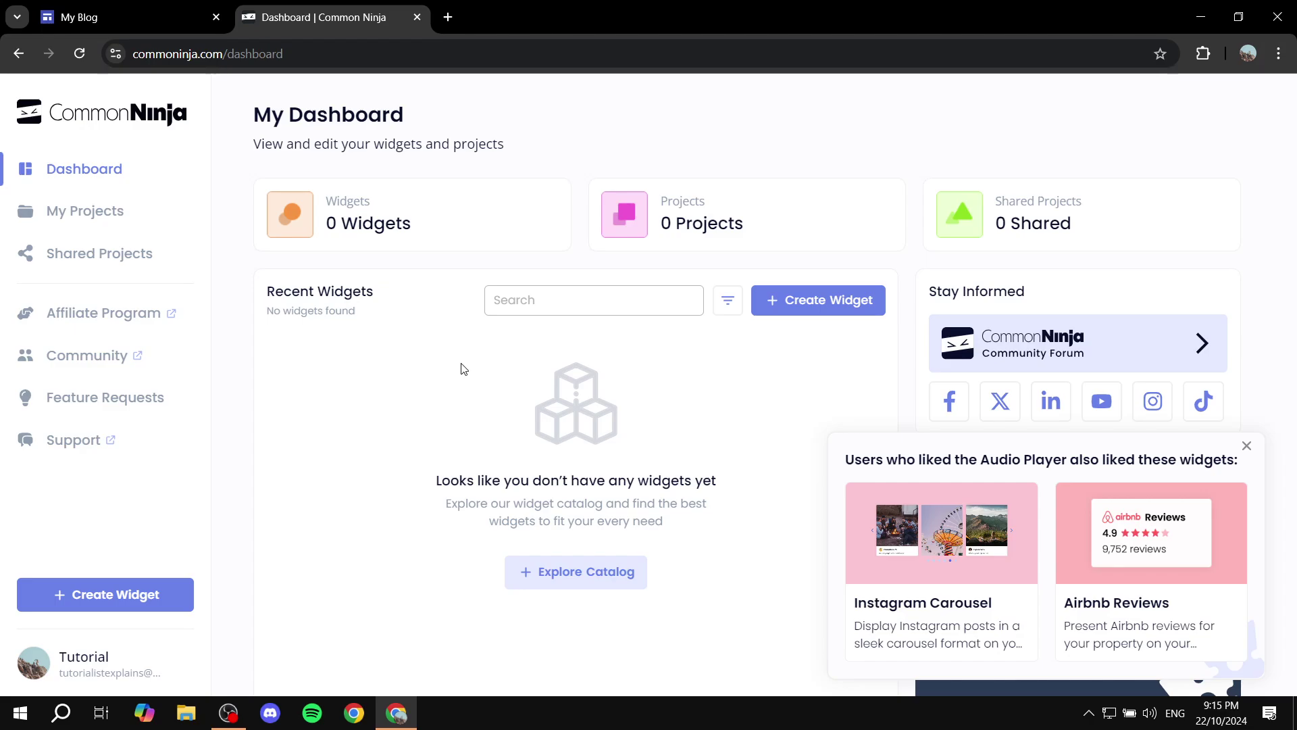
pyautogui.click(568, 305)
pyautogui.write('Timeline')
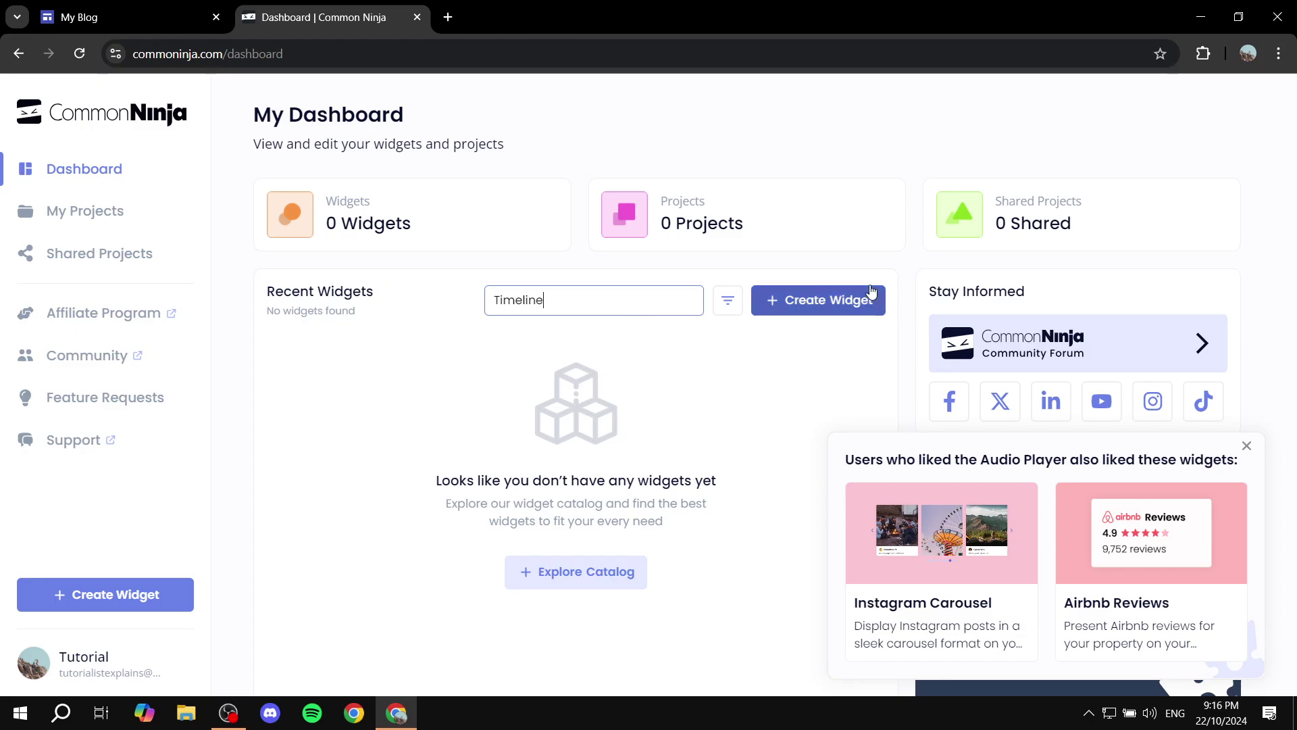
# Search the full widget catalog for 'Timeline' and create a new Timeline widget.
pyautogui.click(619, 583)
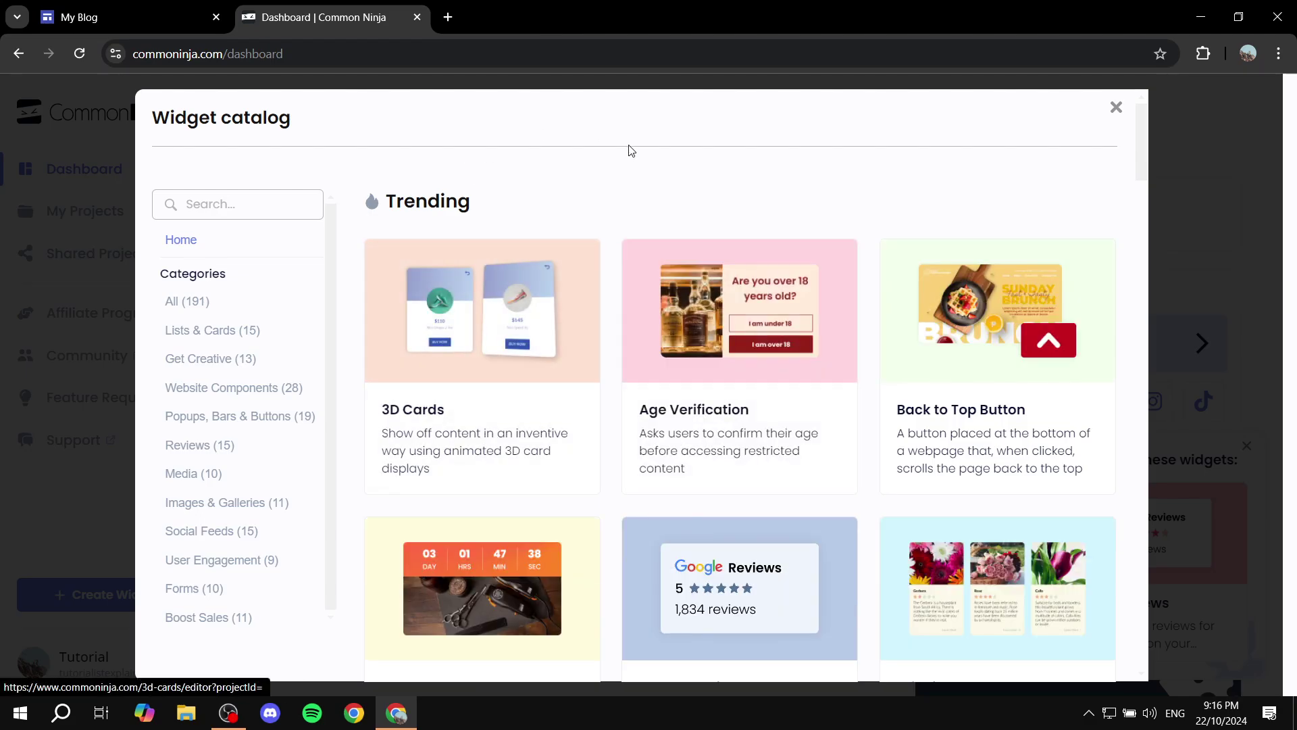
pyautogui.click(263, 207)
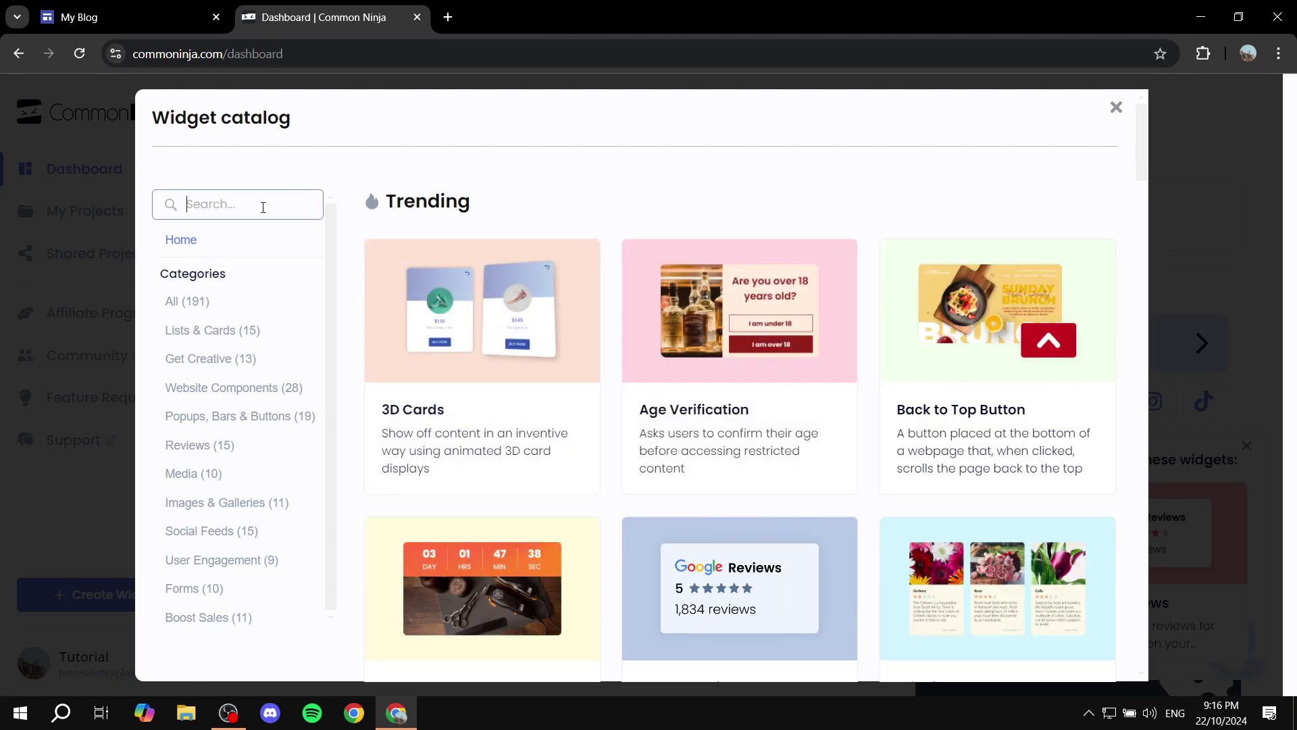
pyautogui.write('Timeline')
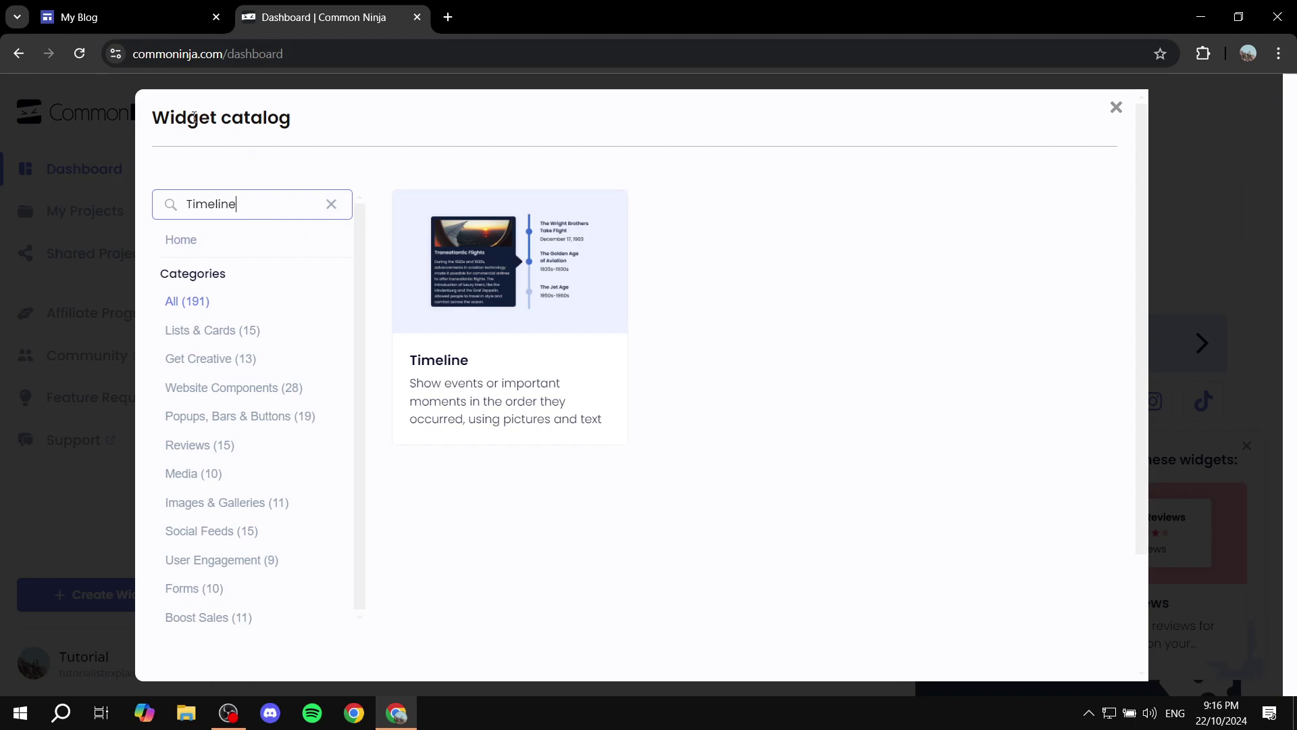
pyautogui.moveTo(152, 119); pyautogui.dragTo(388, 116)
pyautogui.click(387, 116)
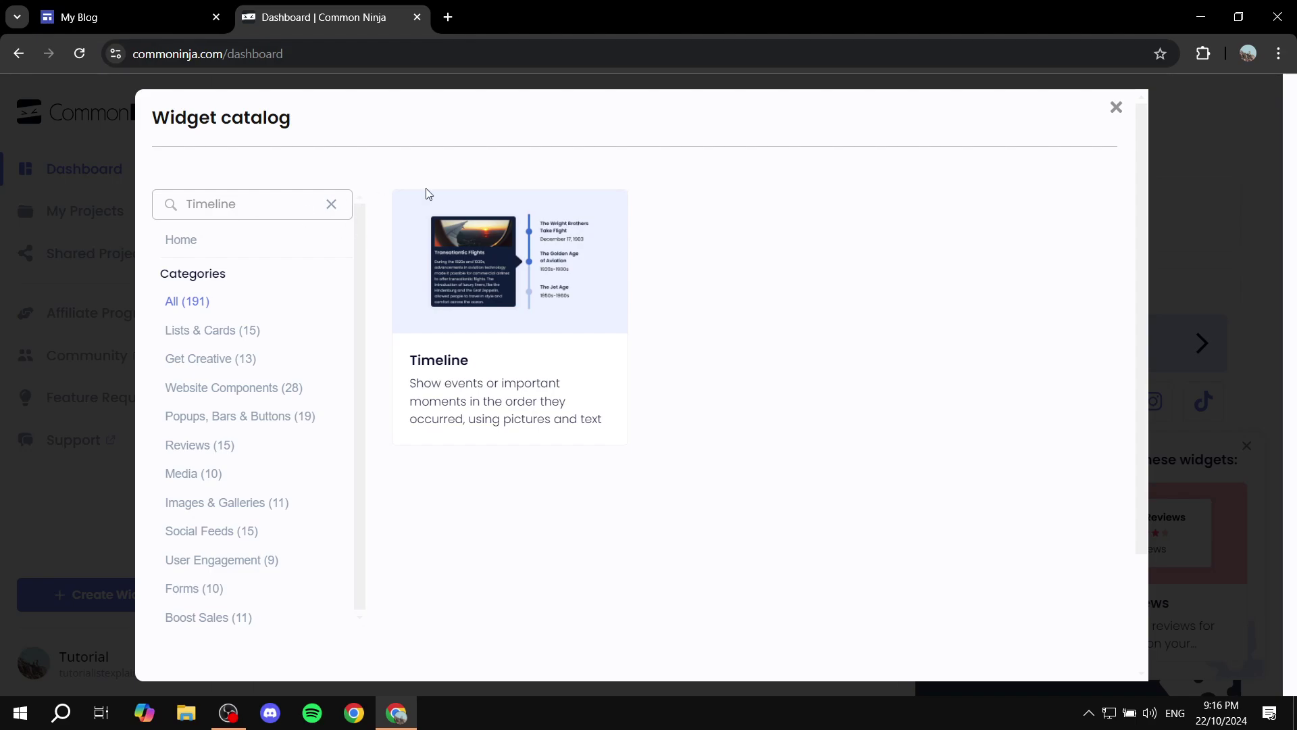
pyautogui.moveTo(529, 325)
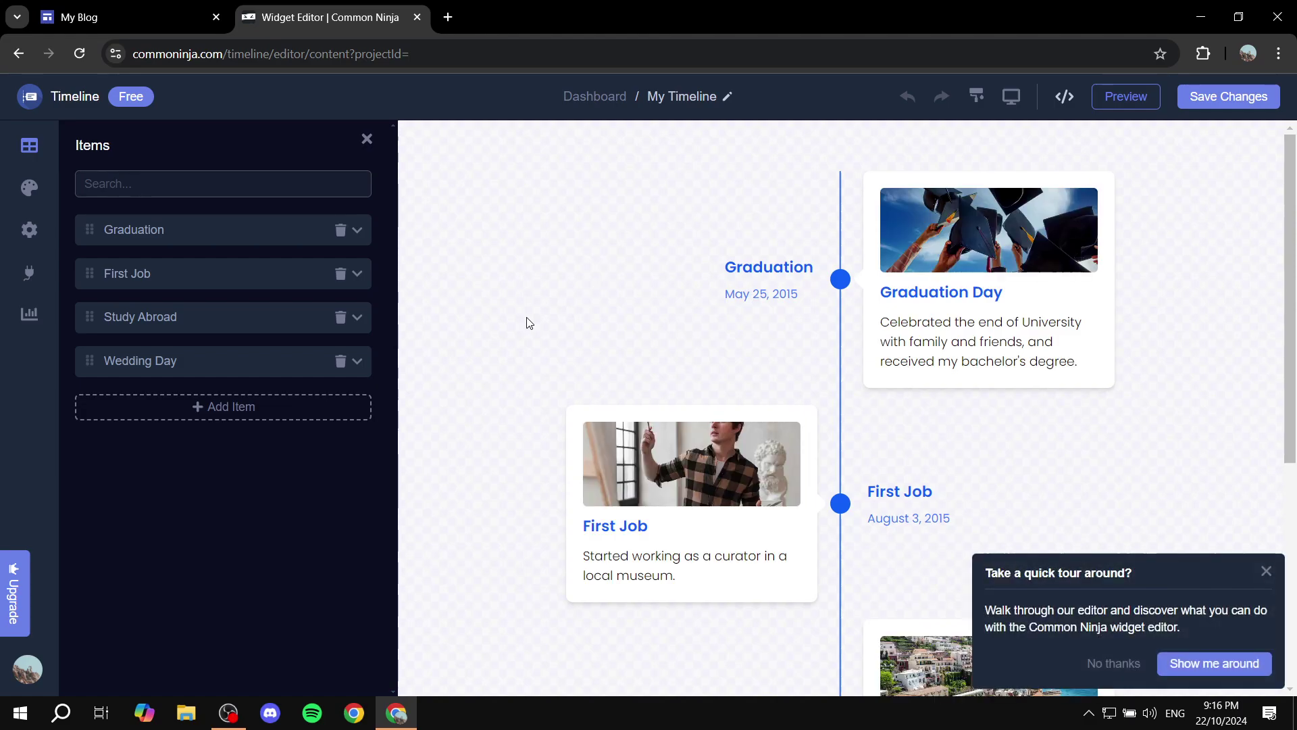
# Close the quick tour popup and scroll through the four sample timeline entries.
pyautogui.click(1267, 572)
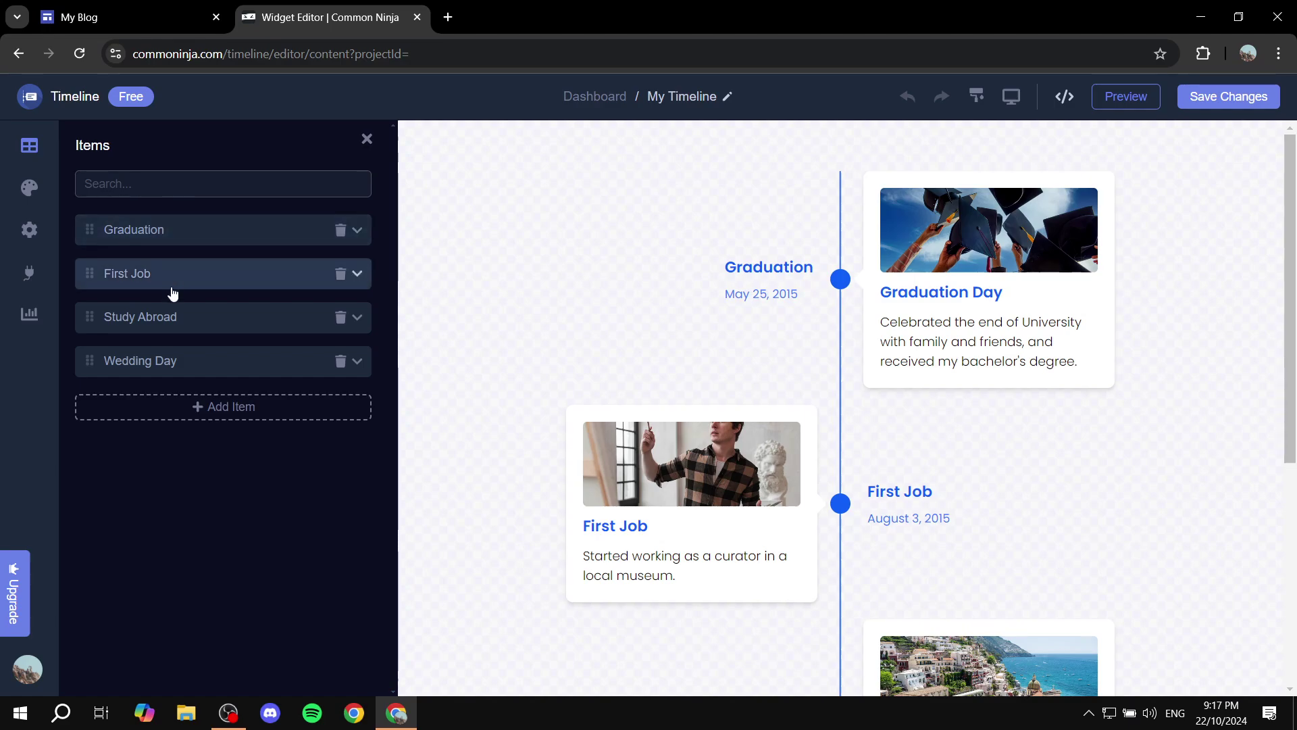
pyautogui.scroll(-5, 704, 383)
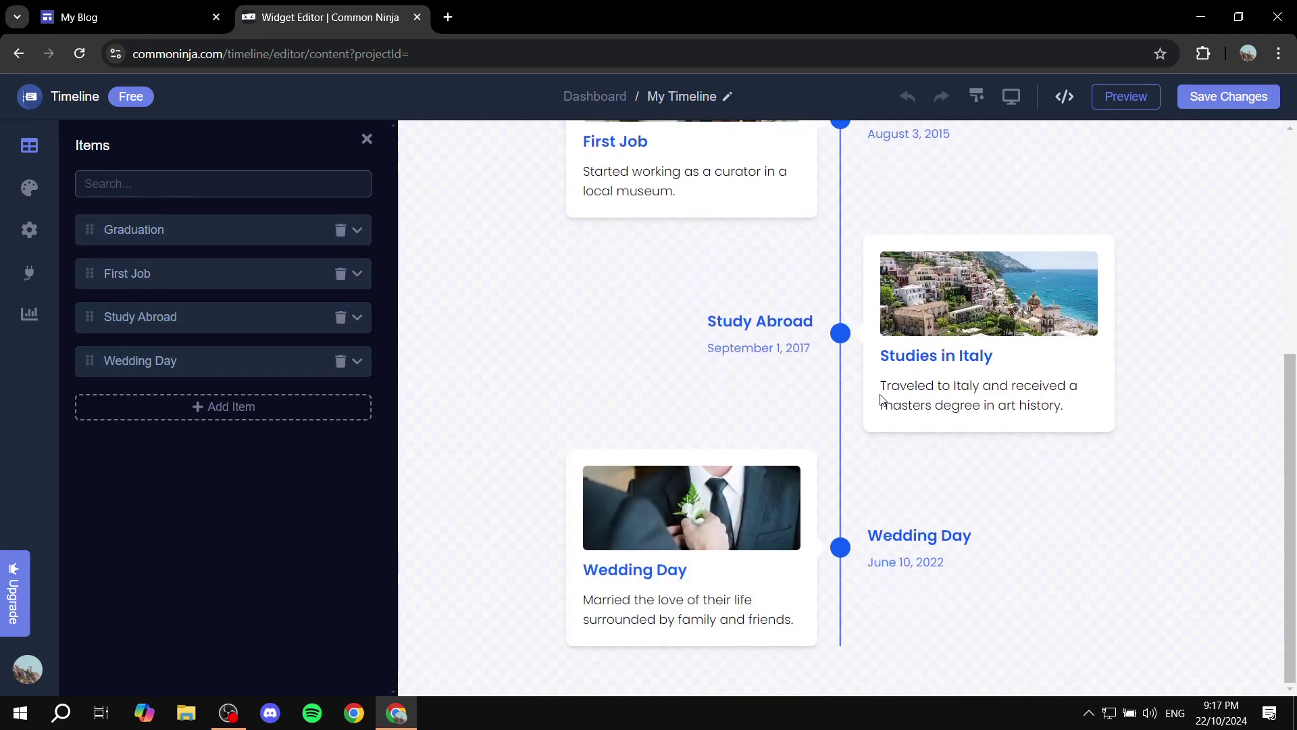
pyautogui.scroll(5, 776, 412)
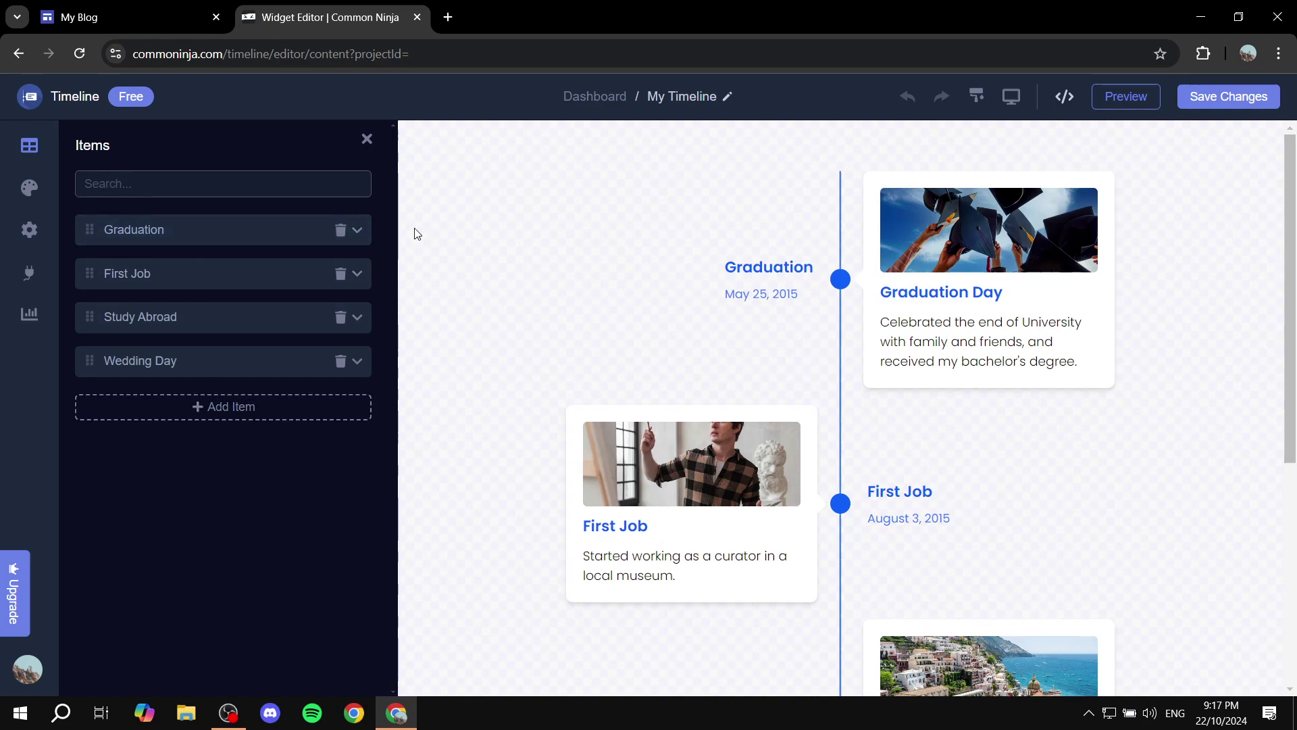
# Retitle the Graduation entry 'Test' with the subtitle 'Change it'.
pyautogui.click(256, 237)
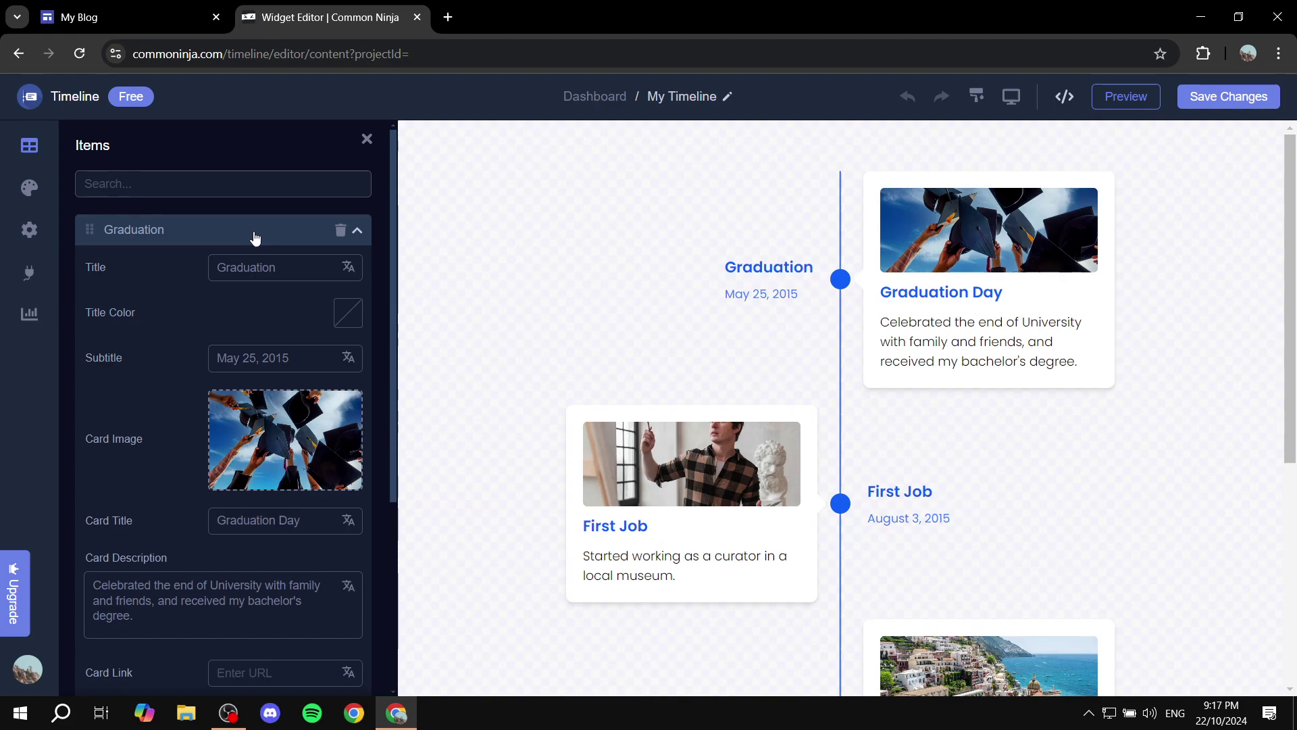
pyautogui.moveTo(298, 273); pyautogui.dragTo(178, 279)
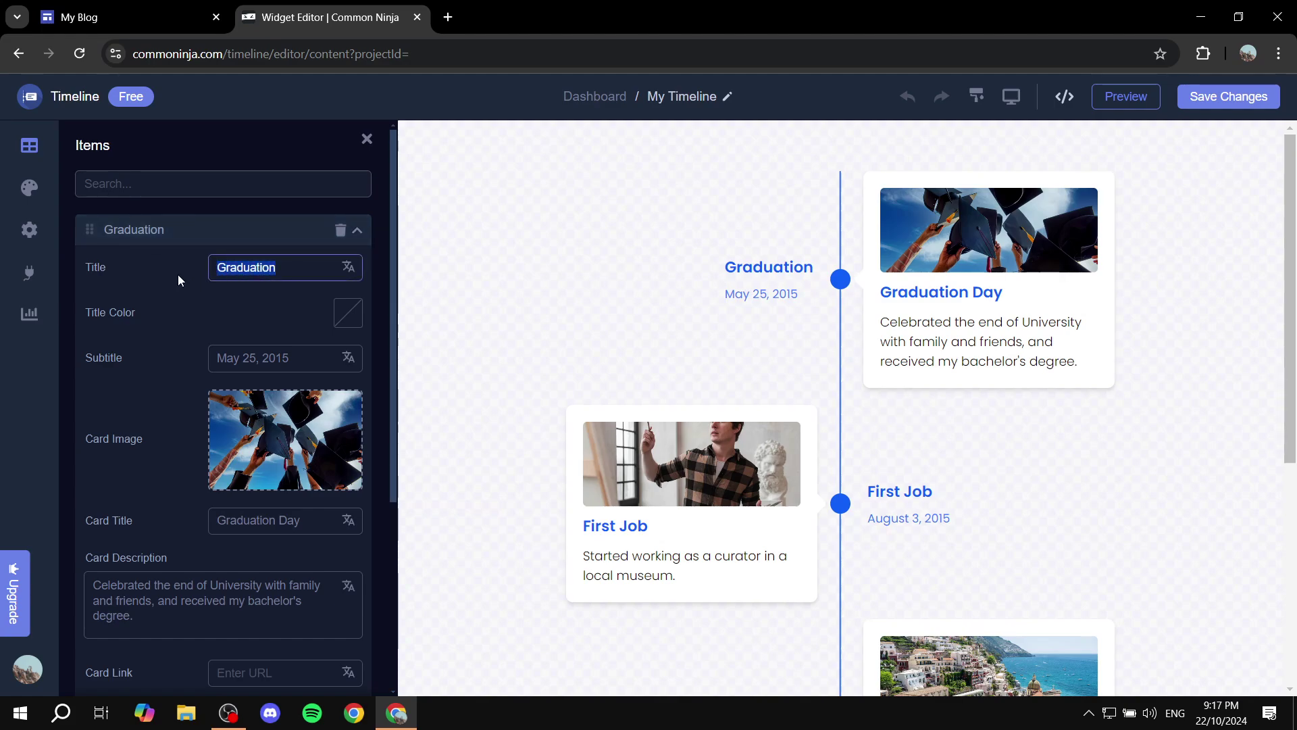
pyautogui.write('Test')
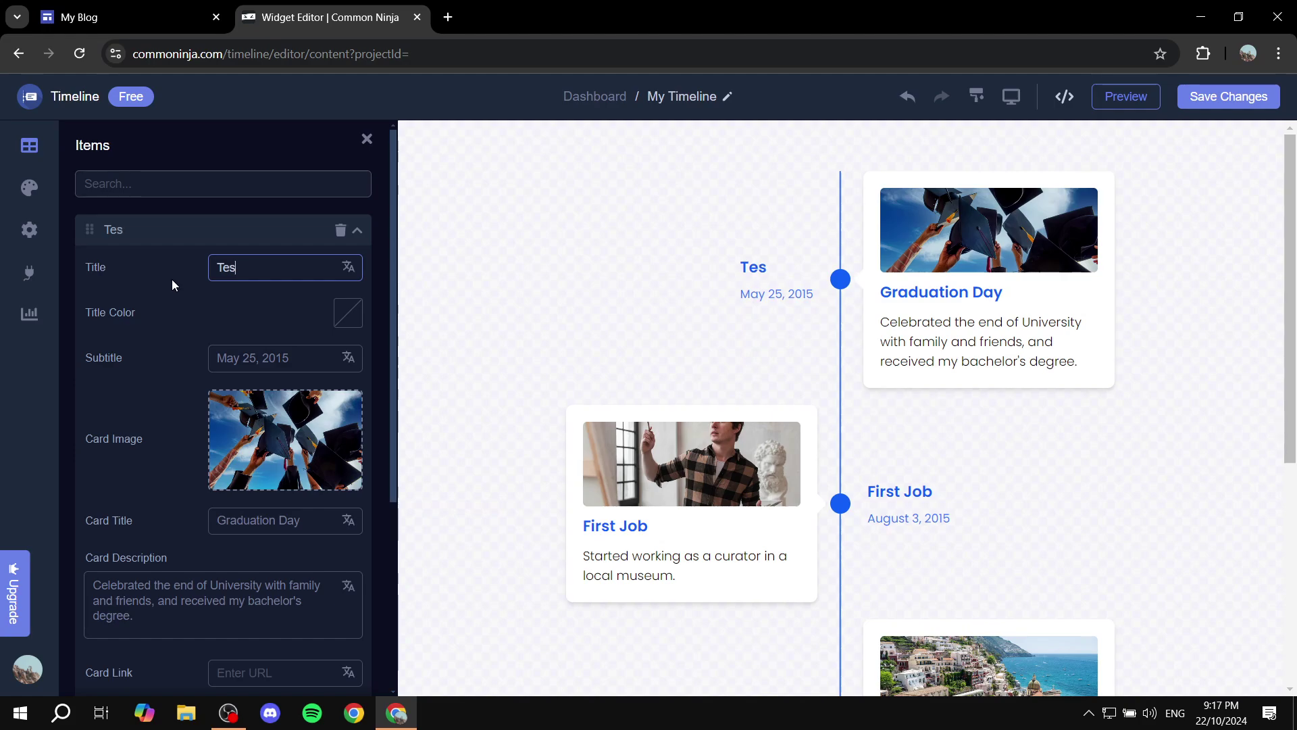
pyautogui.click(177, 296)
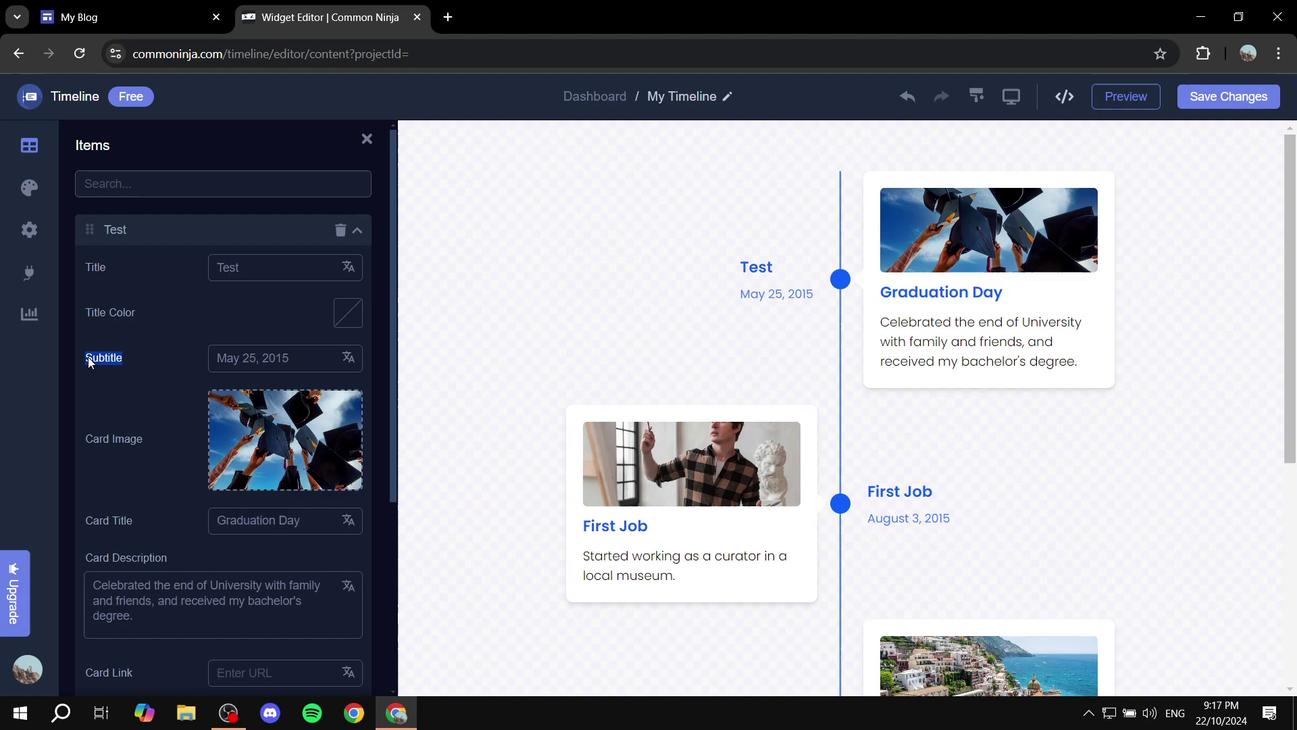
pyautogui.moveTo(729, 314); pyautogui.dragTo(679, 346)
pyautogui.click(671, 350)
pyautogui.moveTo(322, 354); pyautogui.dragTo(175, 368)
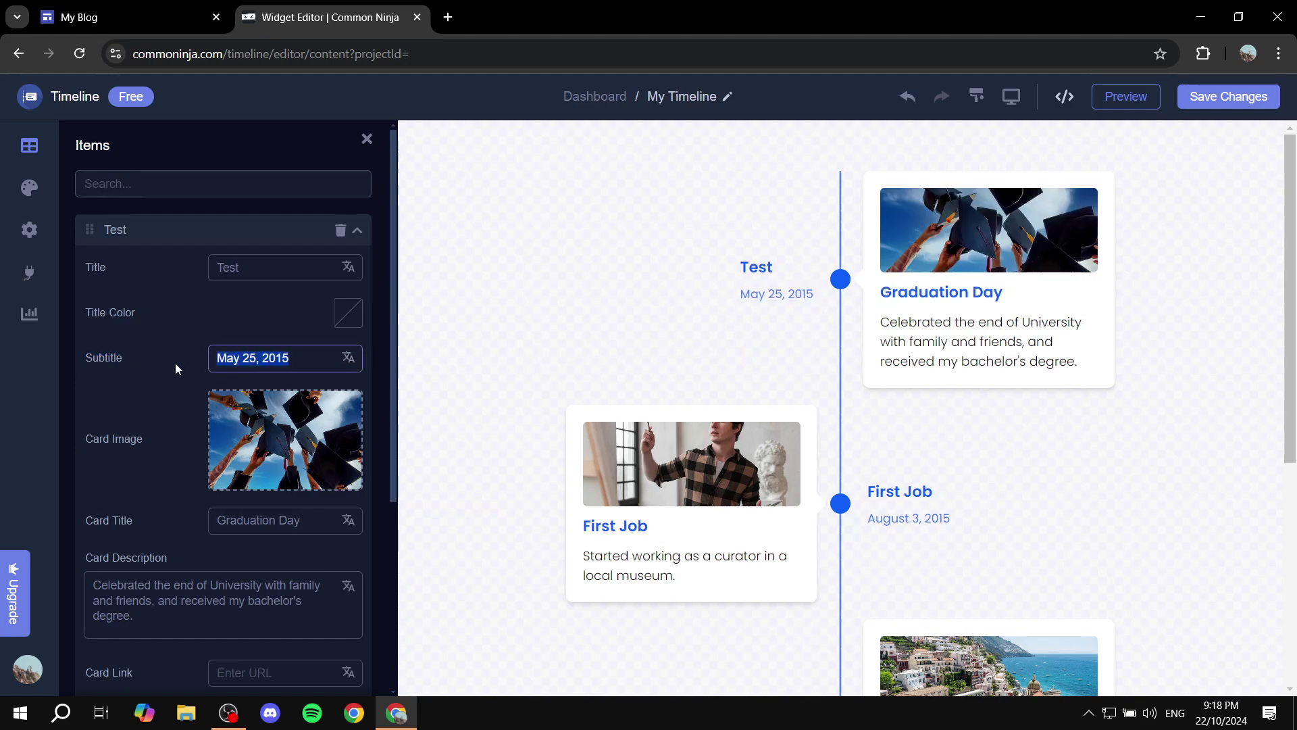
pyautogui.write('Change it')
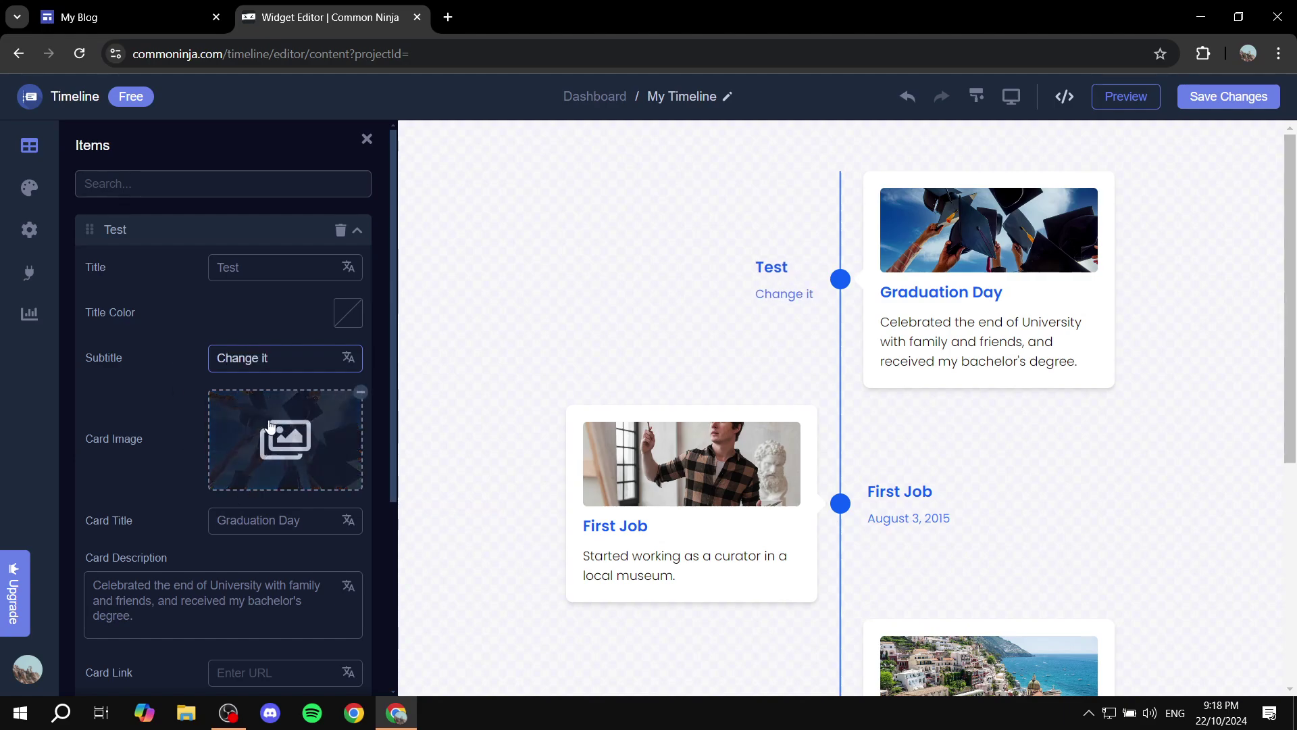
# Leave the card image unchanged, and highlight the Graduation Day card's title and description.
pyautogui.click(271, 424)
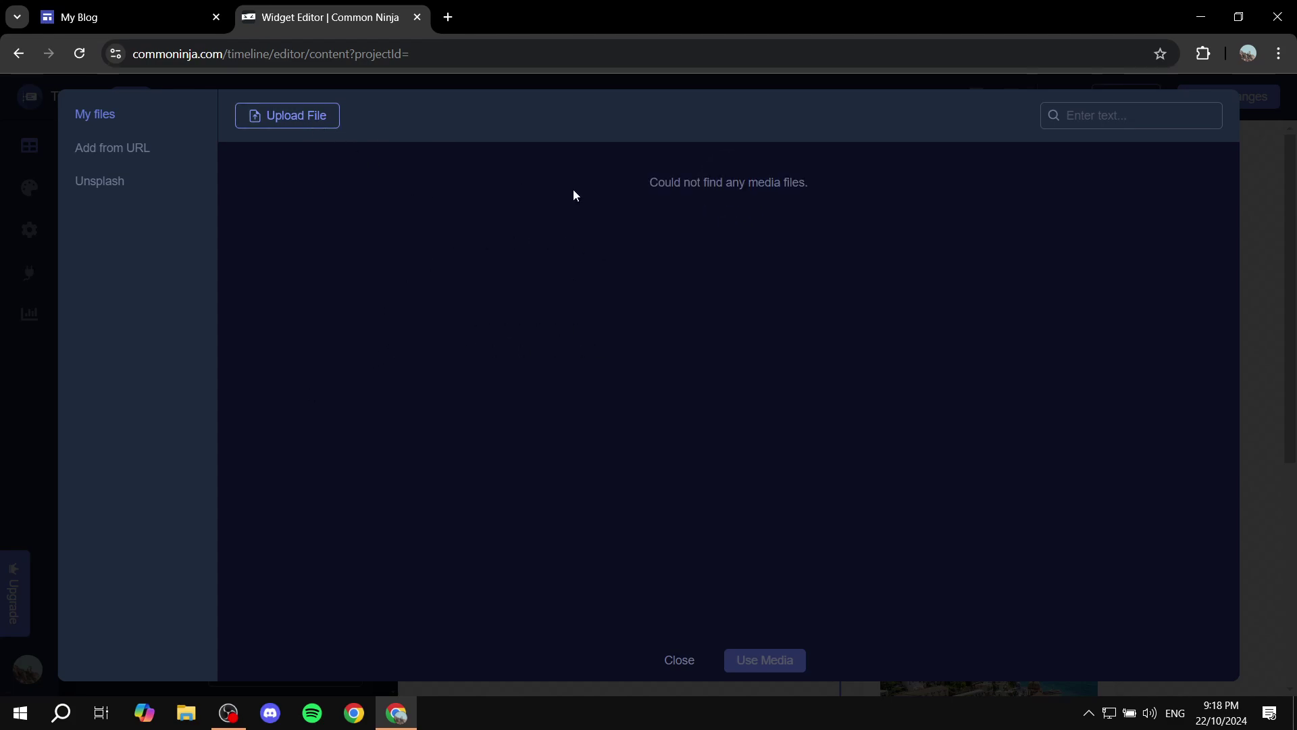
pyautogui.click(696, 660)
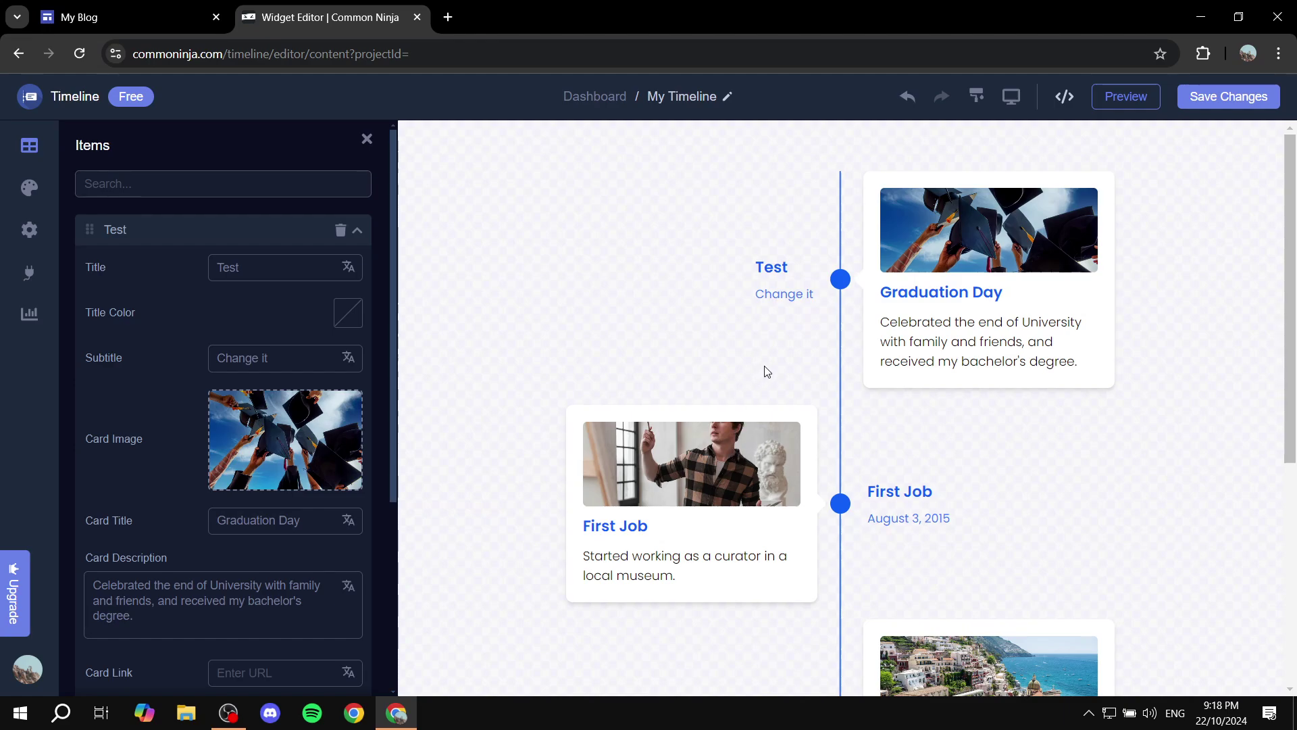
pyautogui.scroll(-1, 238, 497)
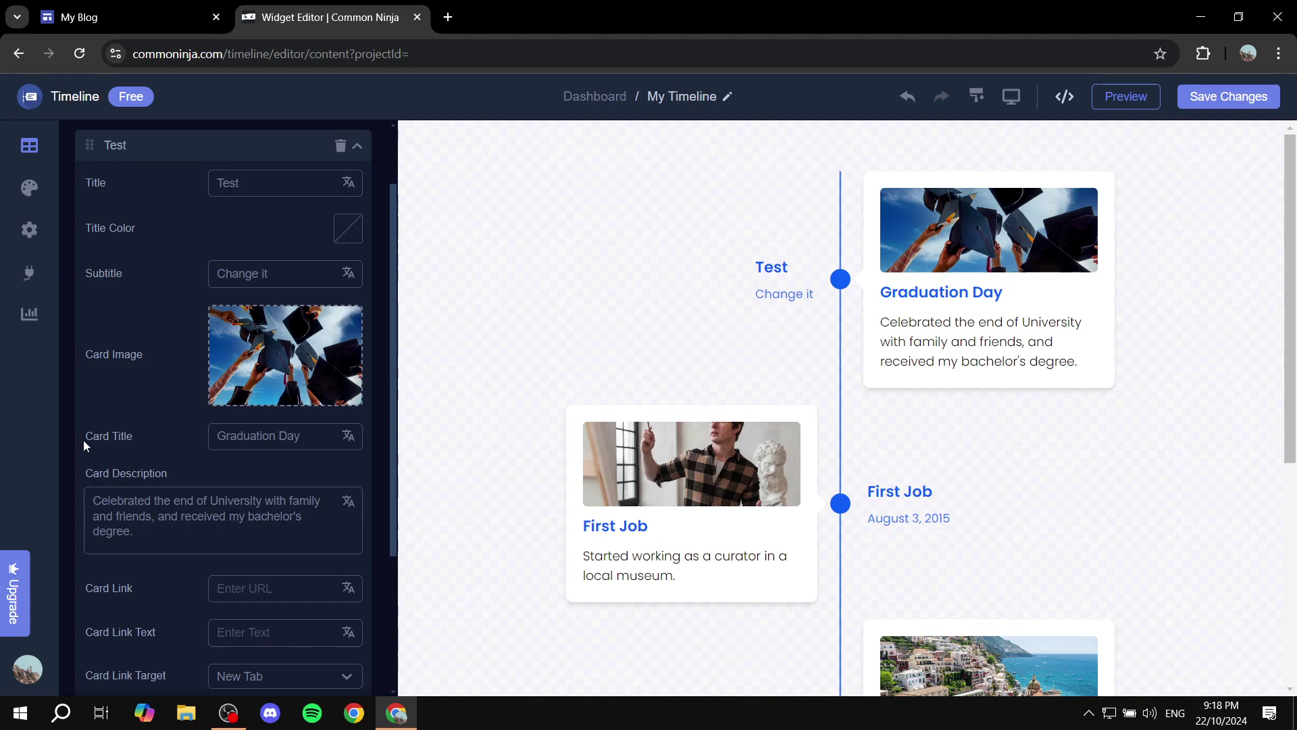
pyautogui.moveTo(83, 440); pyautogui.dragTo(135, 438)
pyautogui.moveTo(879, 292); pyautogui.dragTo(1027, 289)
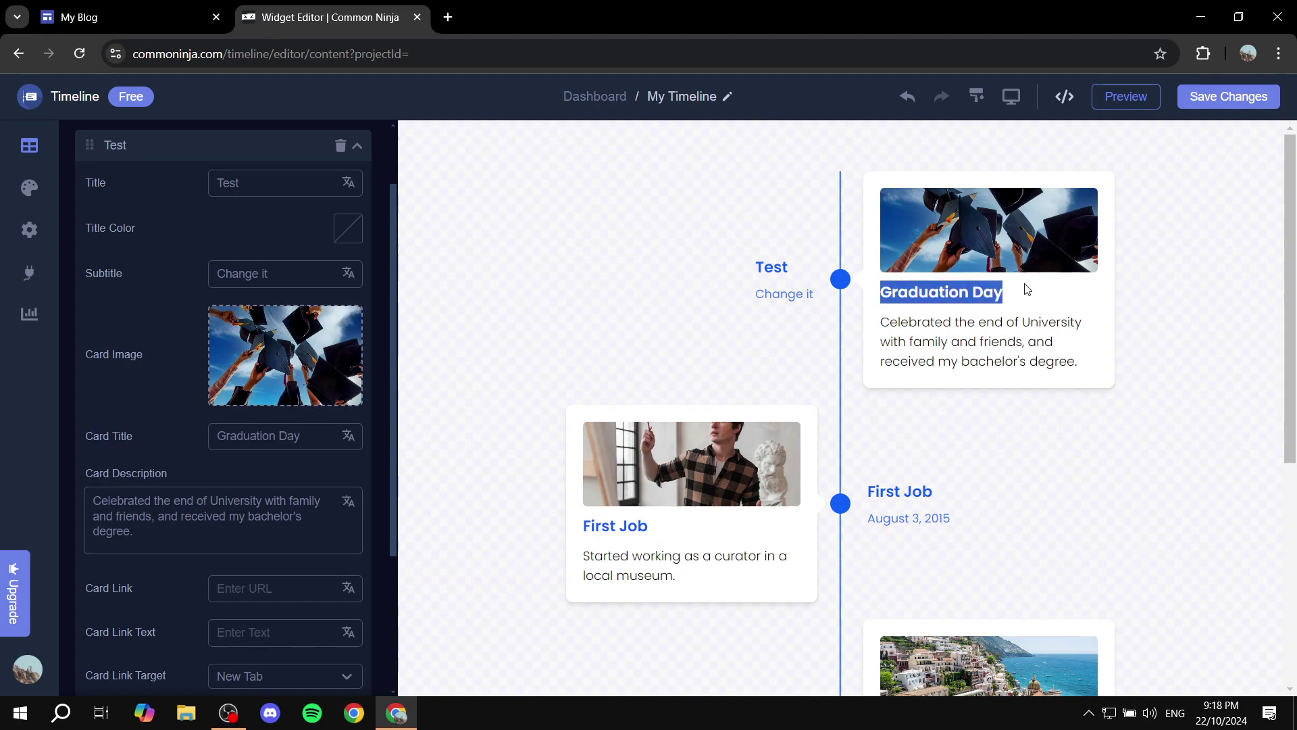
pyautogui.moveTo(87, 476); pyautogui.dragTo(156, 475)
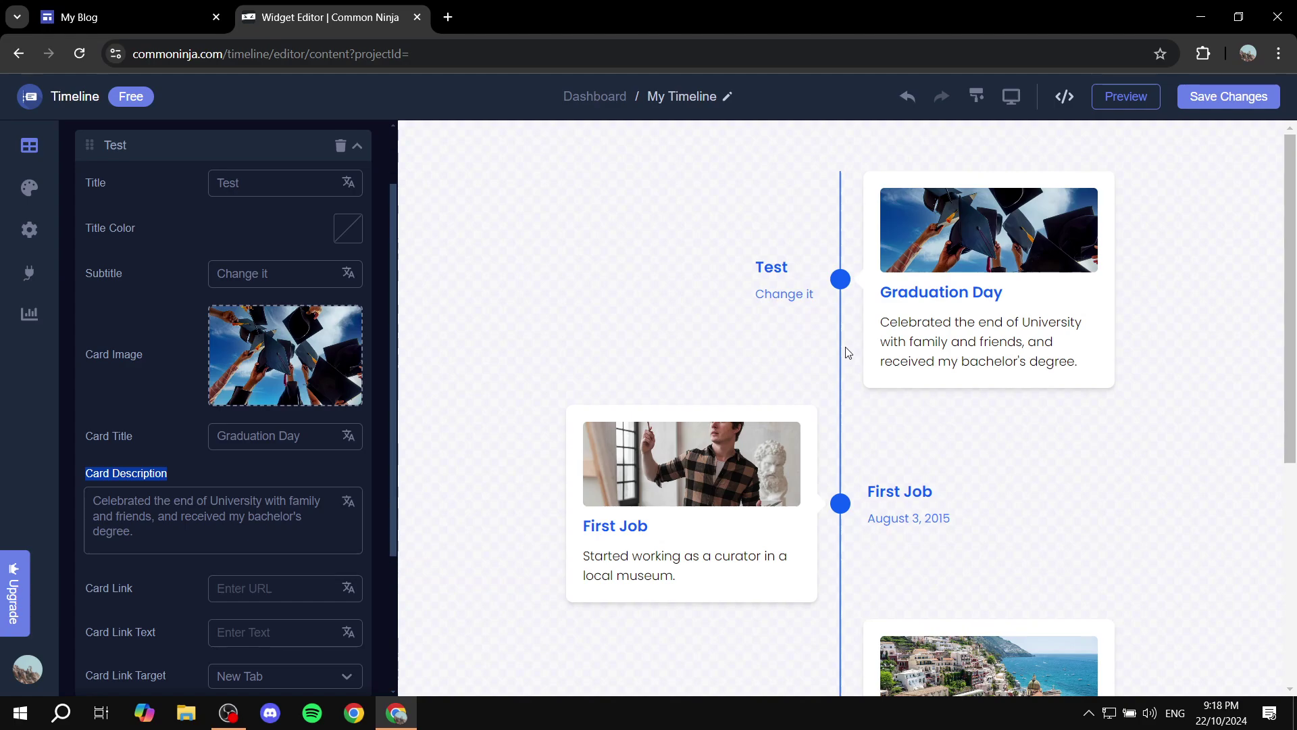
pyautogui.moveTo(877, 323); pyautogui.dragTo(1143, 379)
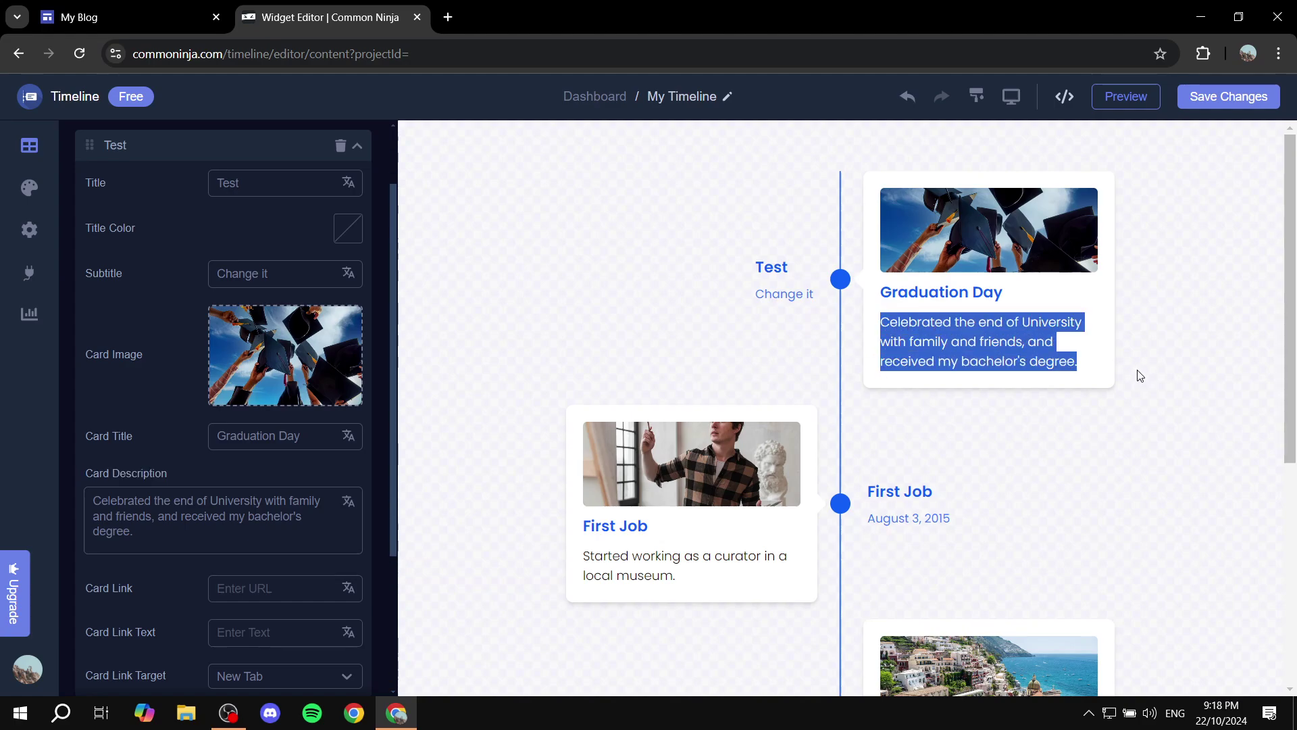
pyautogui.click(470, 256)
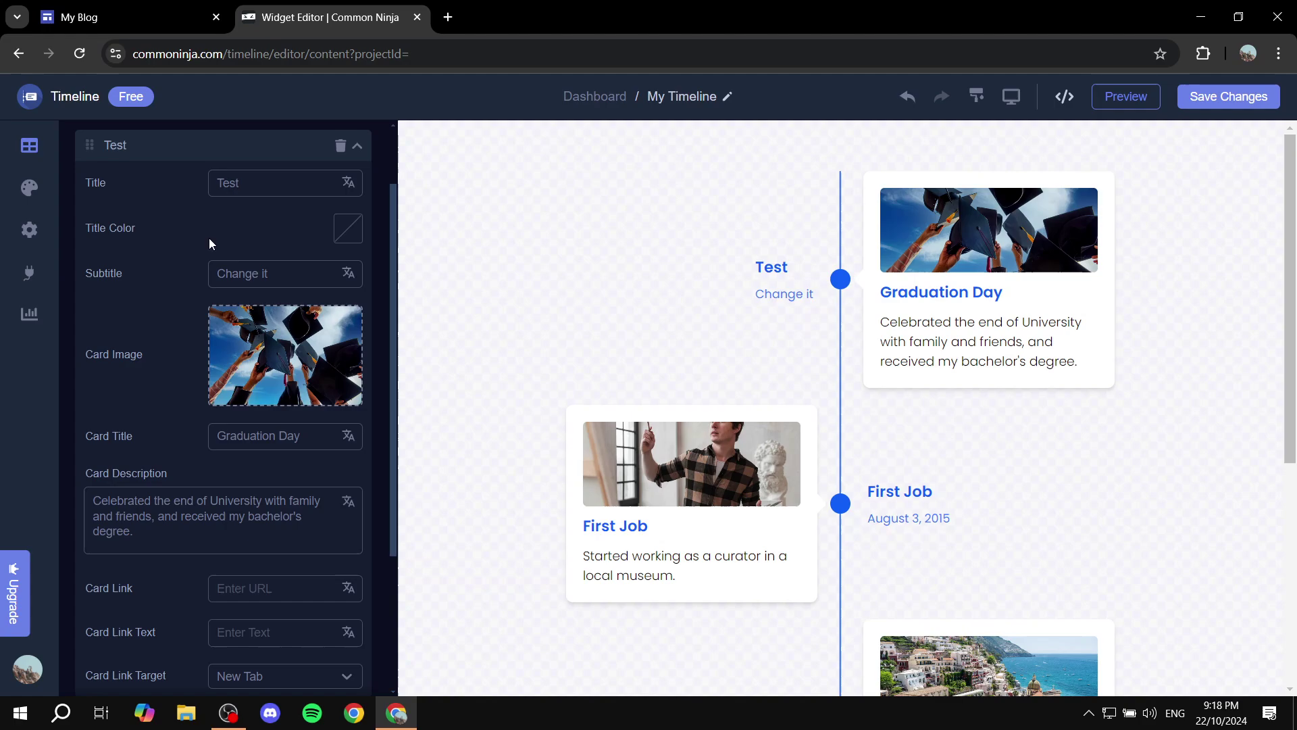
# Set the entry's title color to dark red.
pyautogui.click(339, 233)
pyautogui.moveTo(307, 159); pyautogui.dragTo(370, 177)
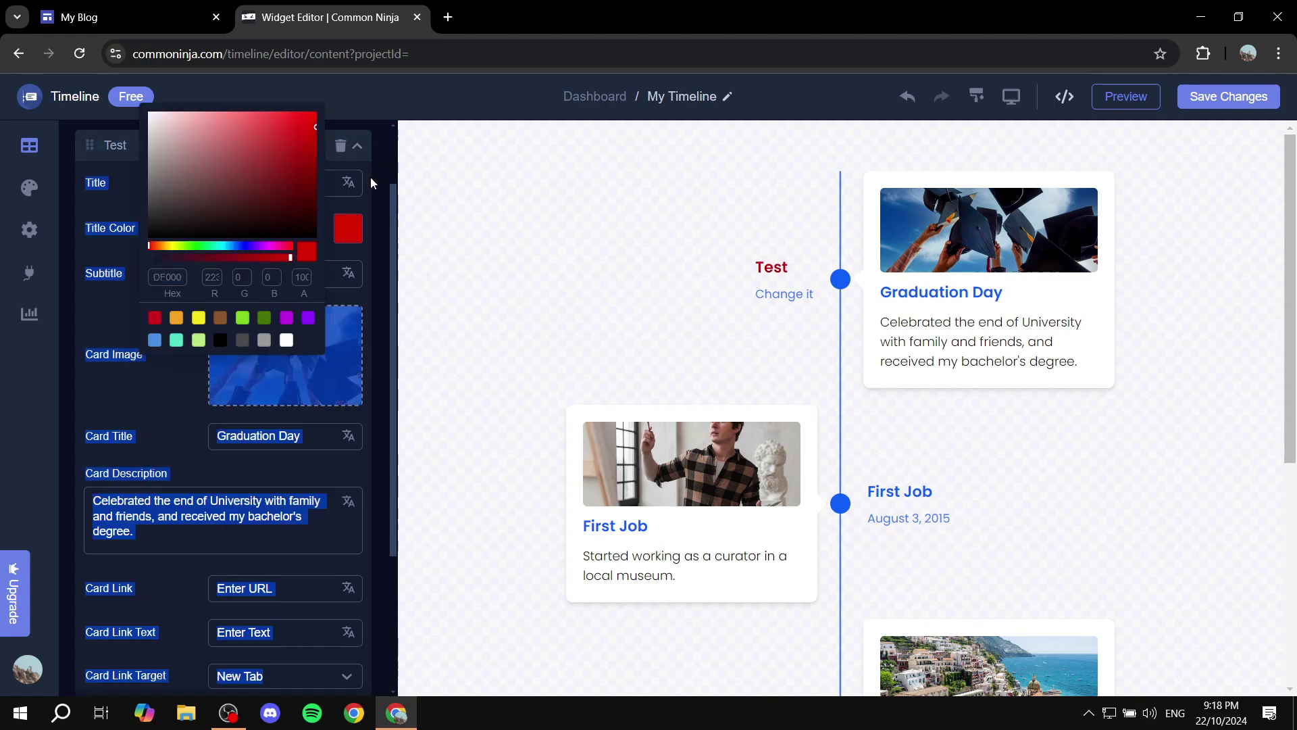
pyautogui.moveTo(305, 149); pyautogui.dragTo(420, 217)
# Try several timeline layouts in Styles and settle on the alternating layout.
pyautogui.click(420, 217)
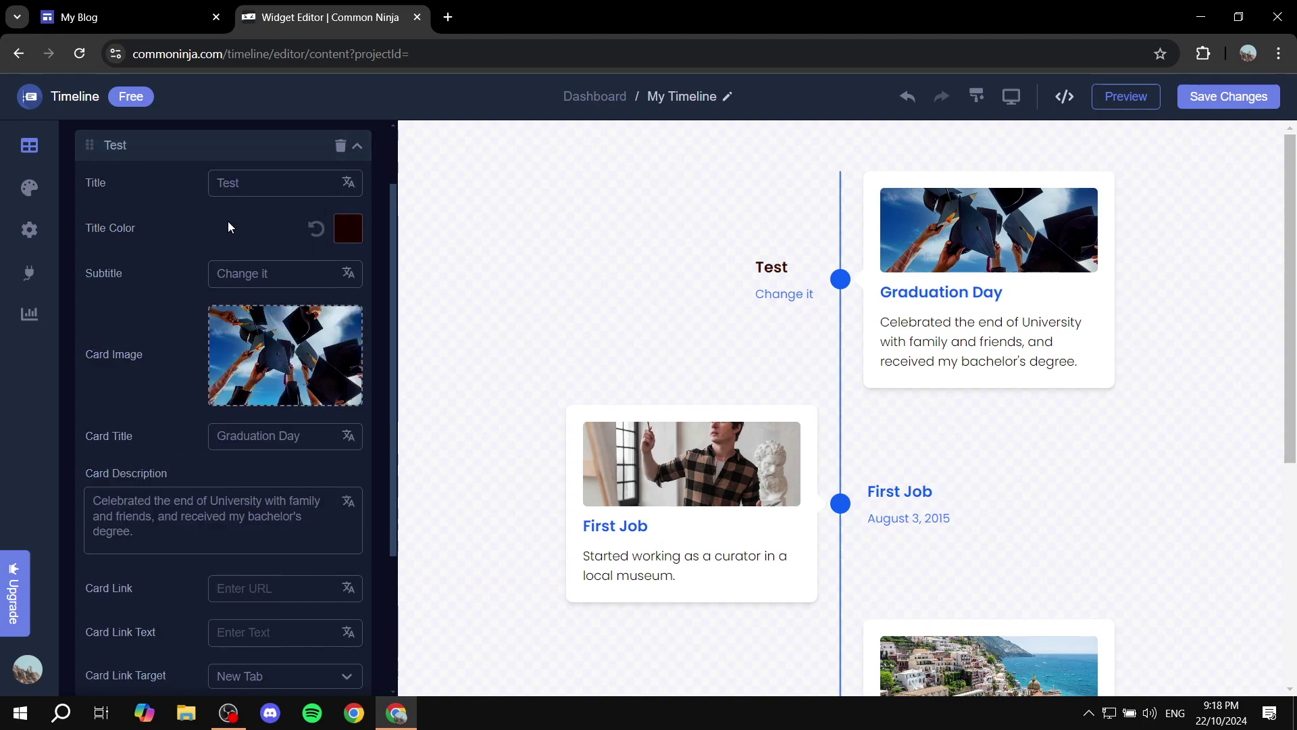
pyautogui.click(29, 195)
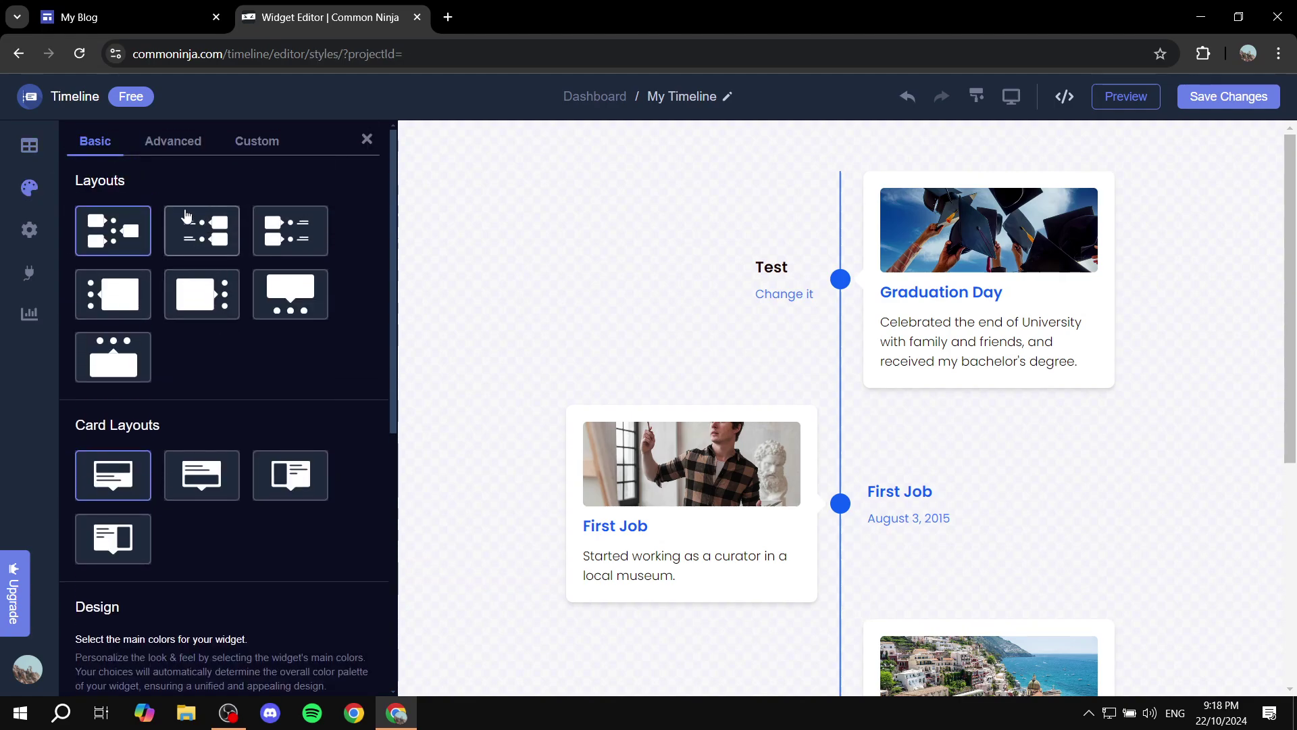
pyautogui.click(210, 225)
pyautogui.click(135, 231)
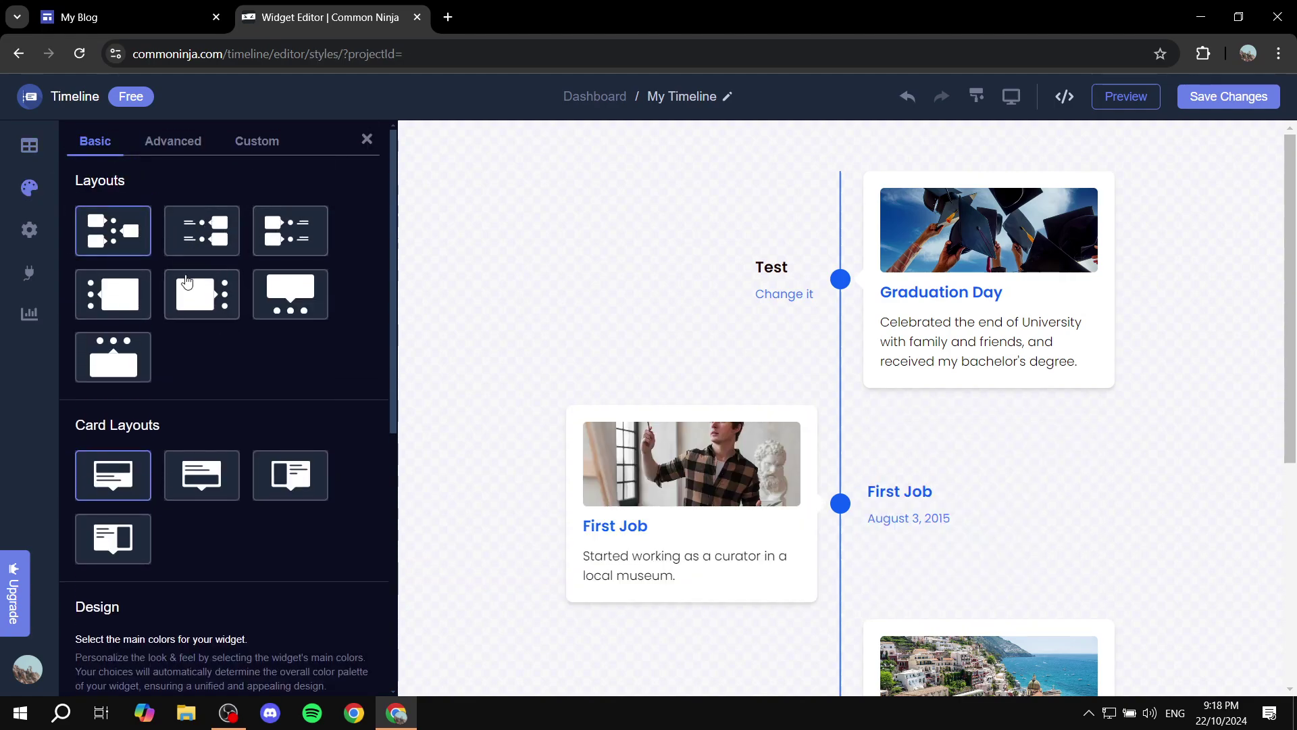
pyautogui.click(196, 288)
pyautogui.click(321, 240)
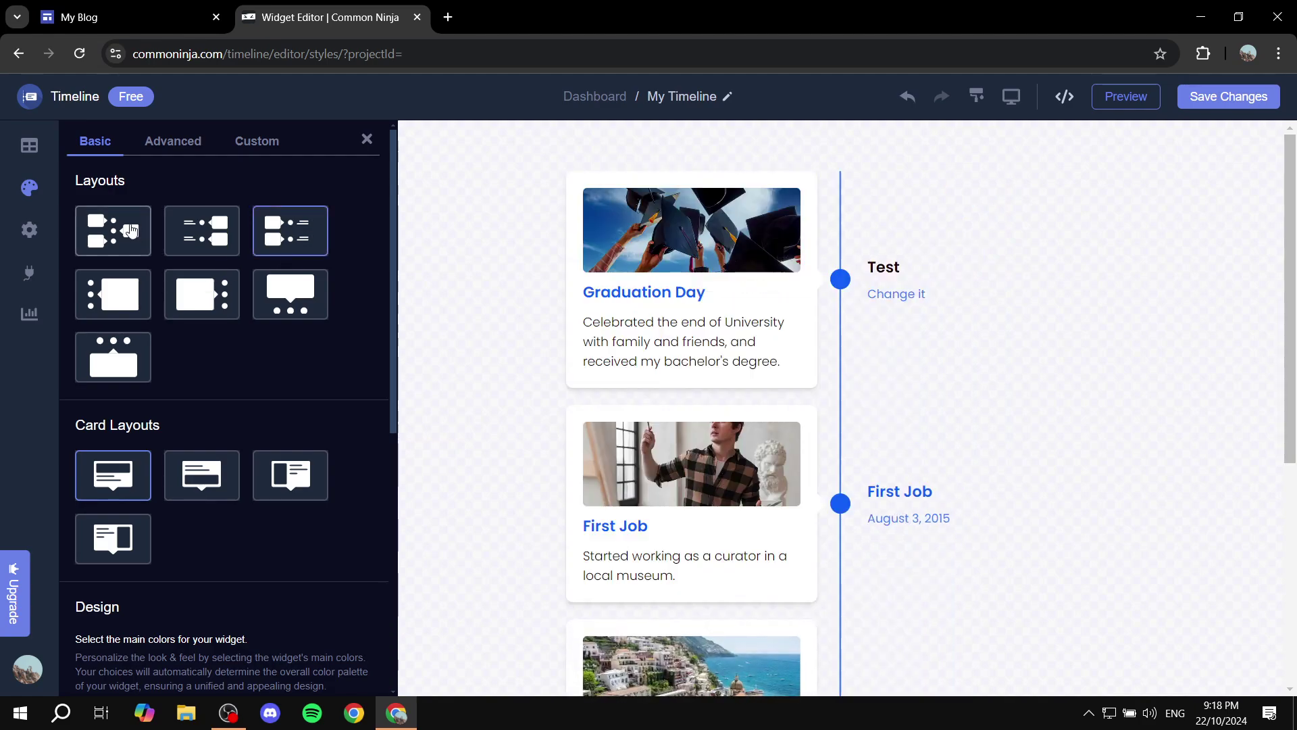
# Apply the burgundy and pink skin, keeping the 8B0035 primary color after testing a darker one.
pyautogui.scroll(-6, 223, 395)
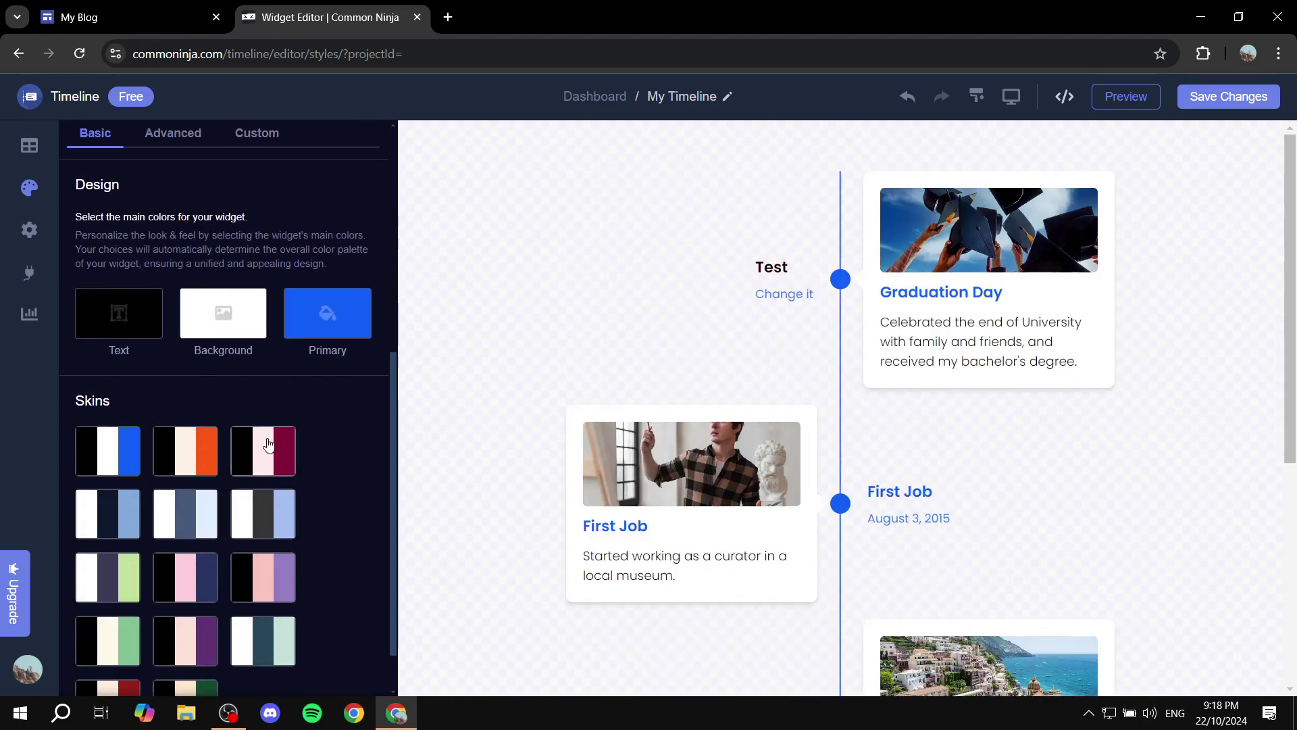
pyautogui.click(263, 451)
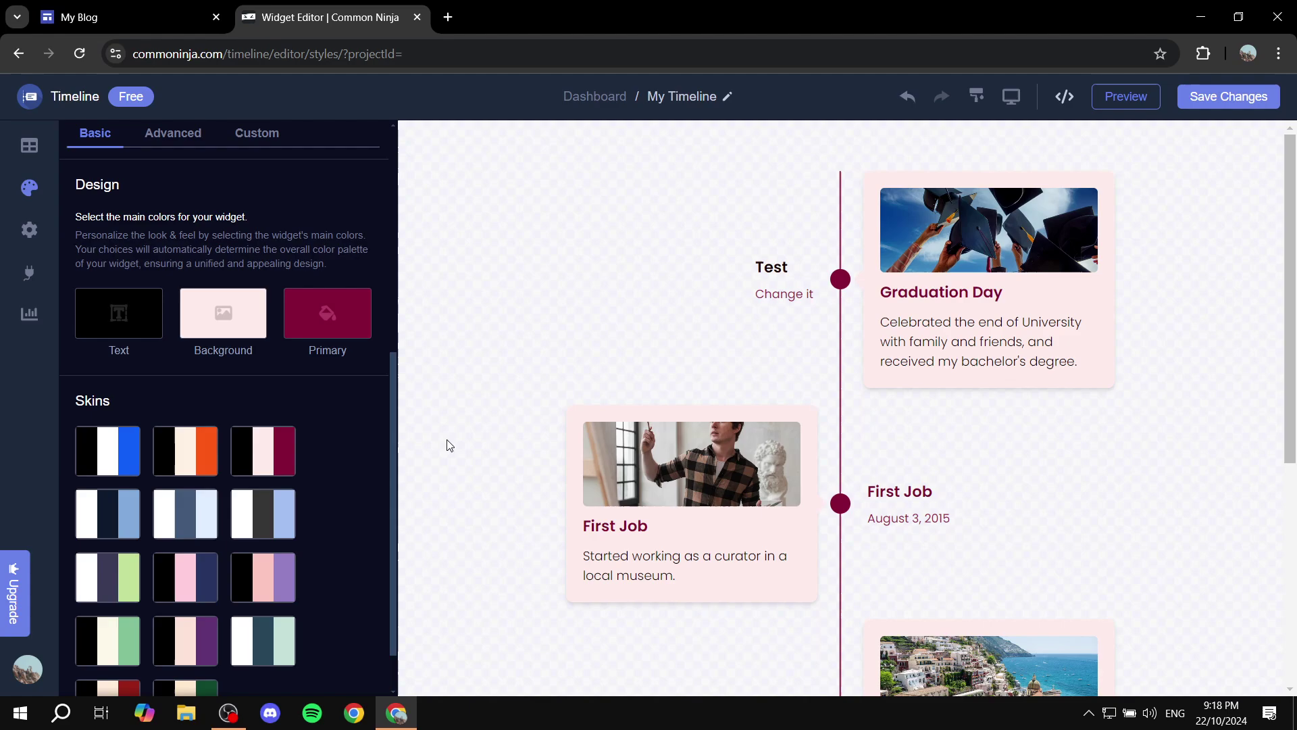
pyautogui.click(315, 316)
pyautogui.moveTo(248, 267); pyautogui.dragTo(339, 250)
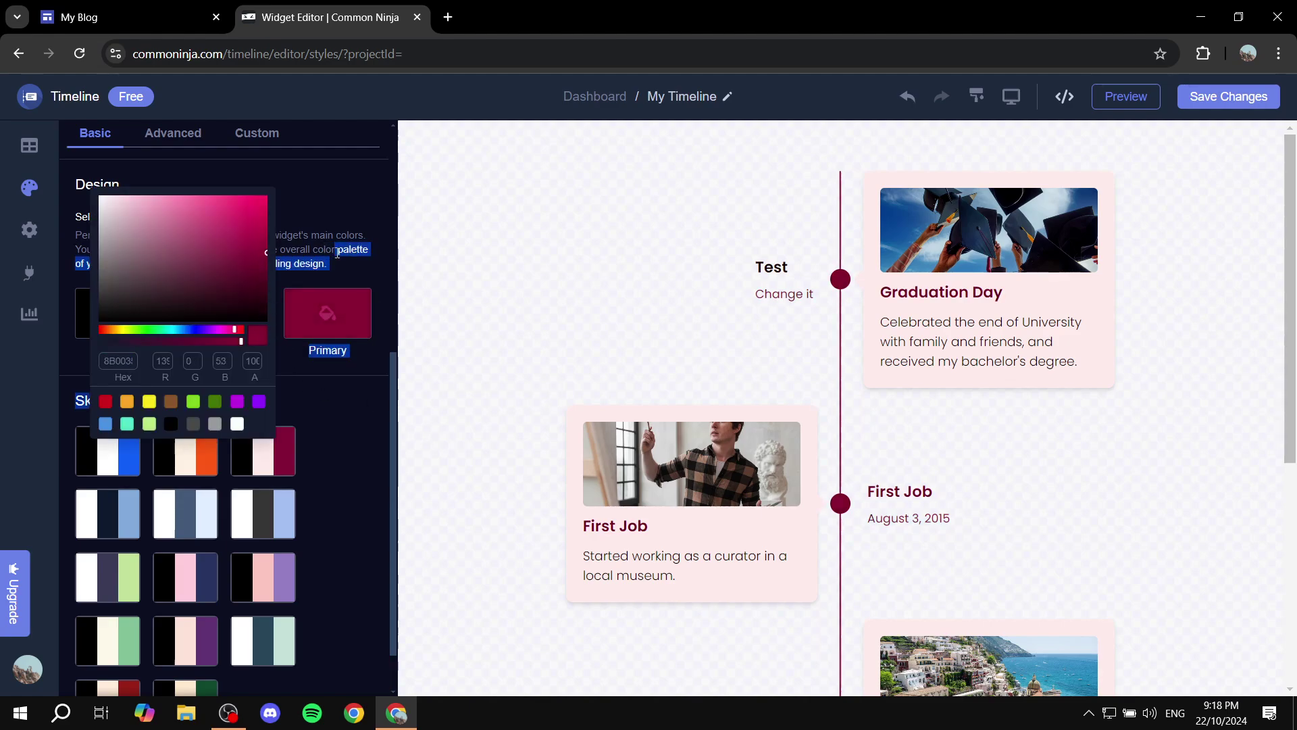
pyautogui.click(331, 392)
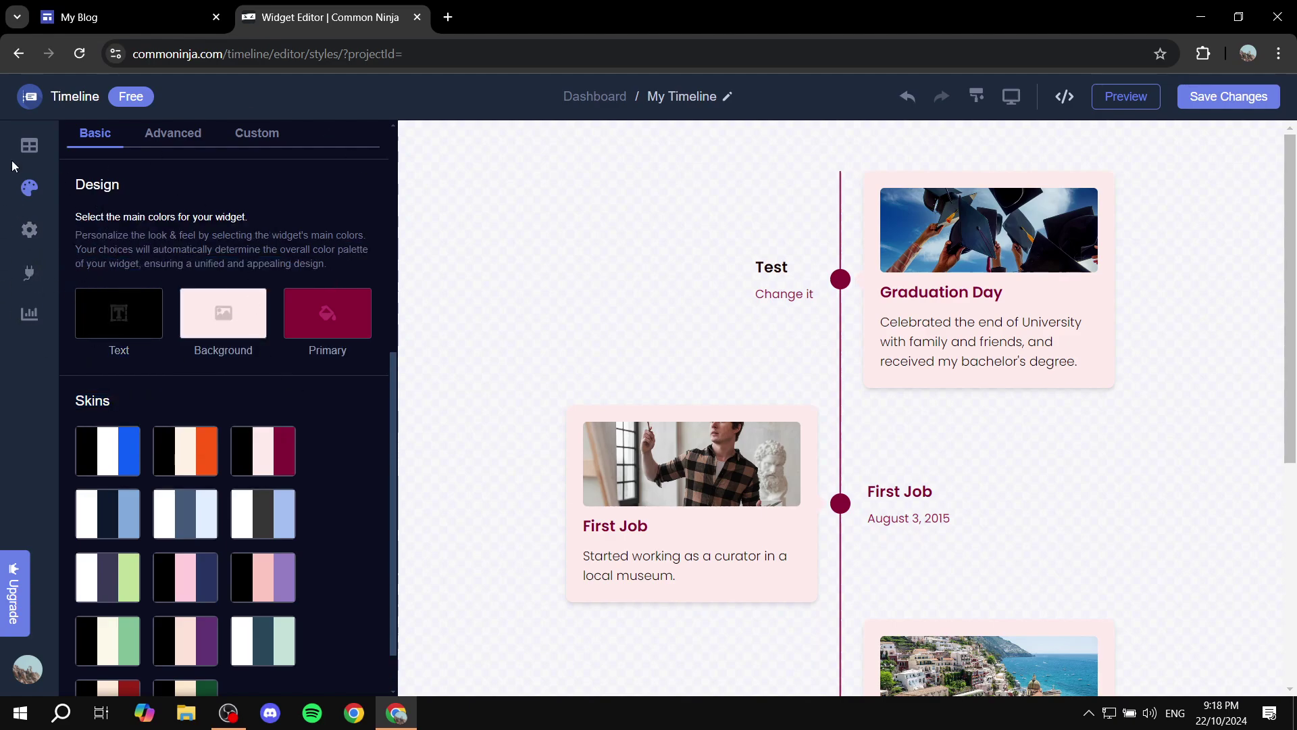
# Save the timeline widget into a newly created project named 'Test'.
pyautogui.click(1248, 98)
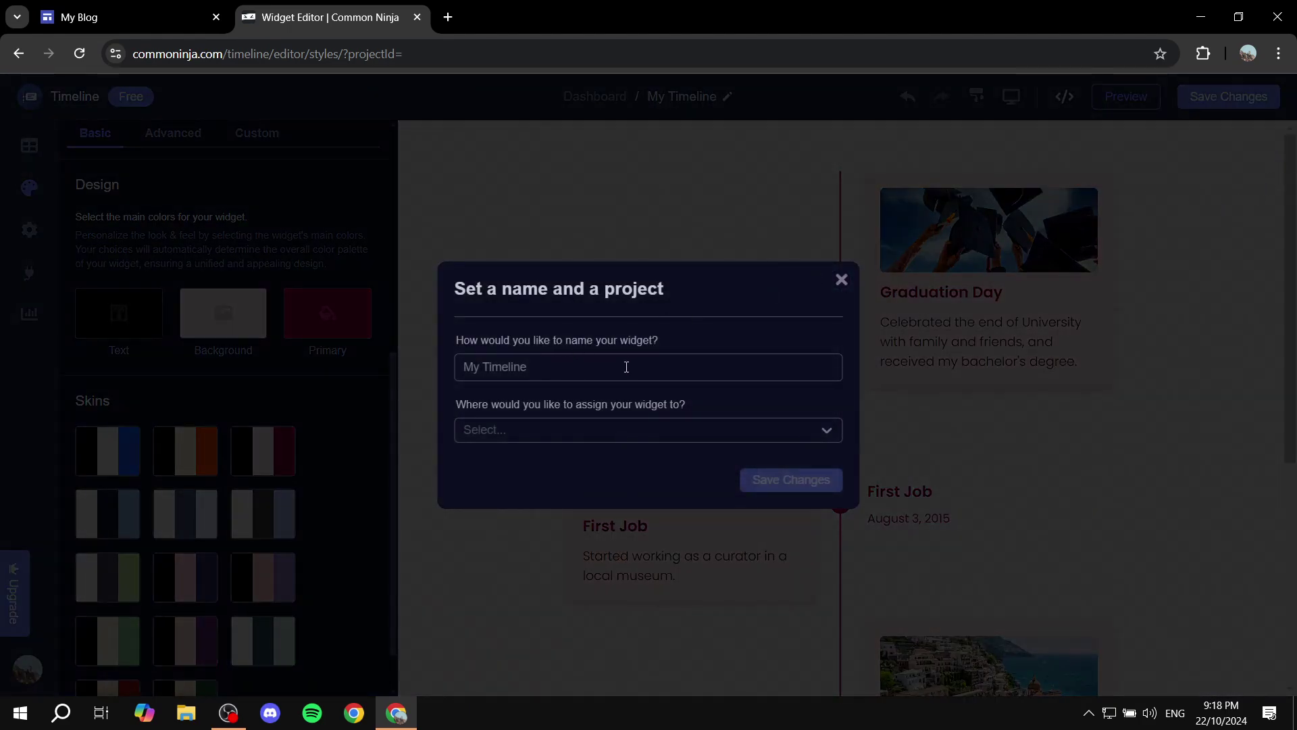
pyautogui.click(635, 429)
pyautogui.click(633, 469)
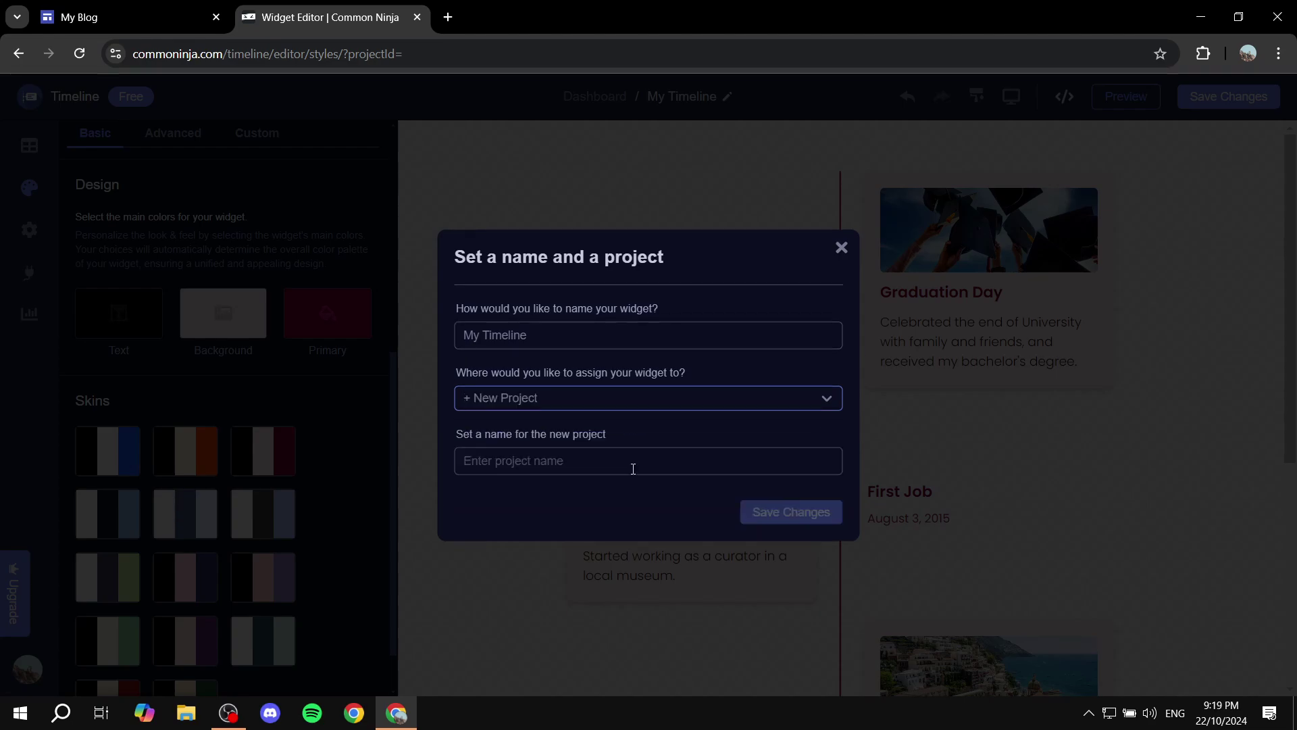
pyautogui.click(705, 458)
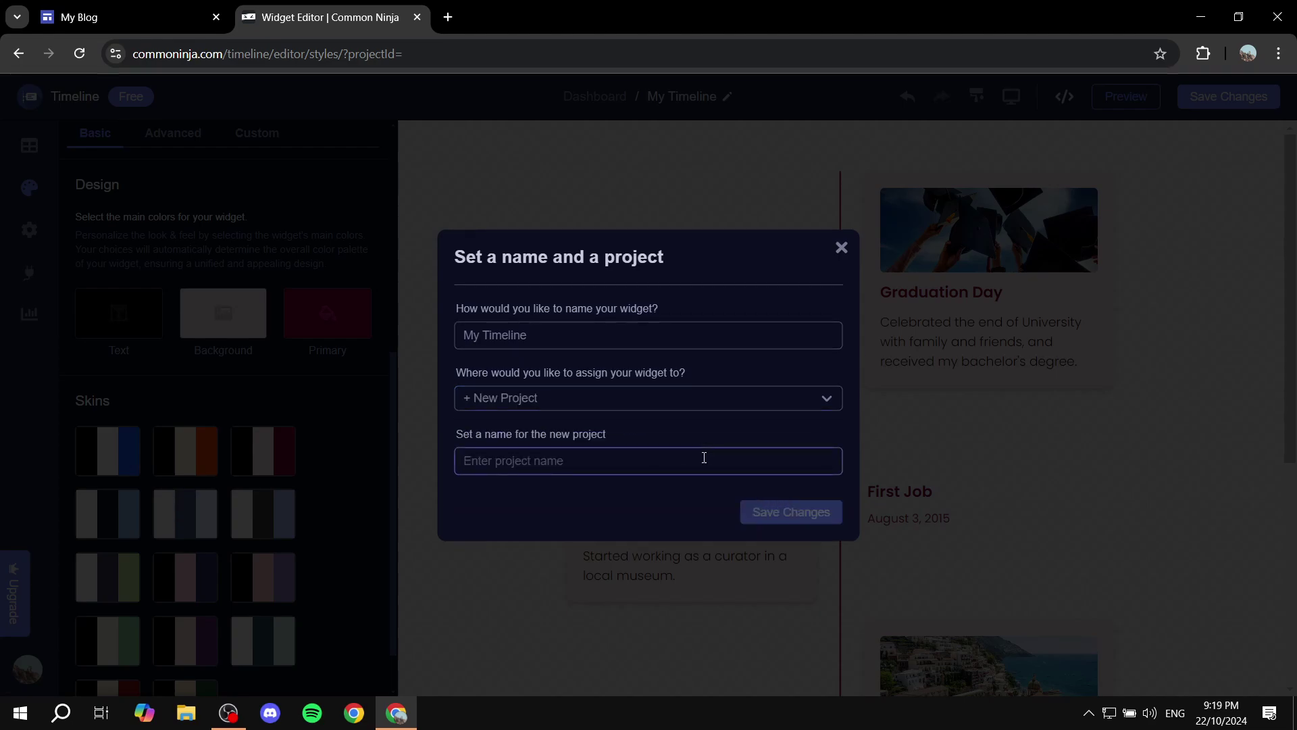
pyautogui.write('Test')
pyautogui.click(814, 513)
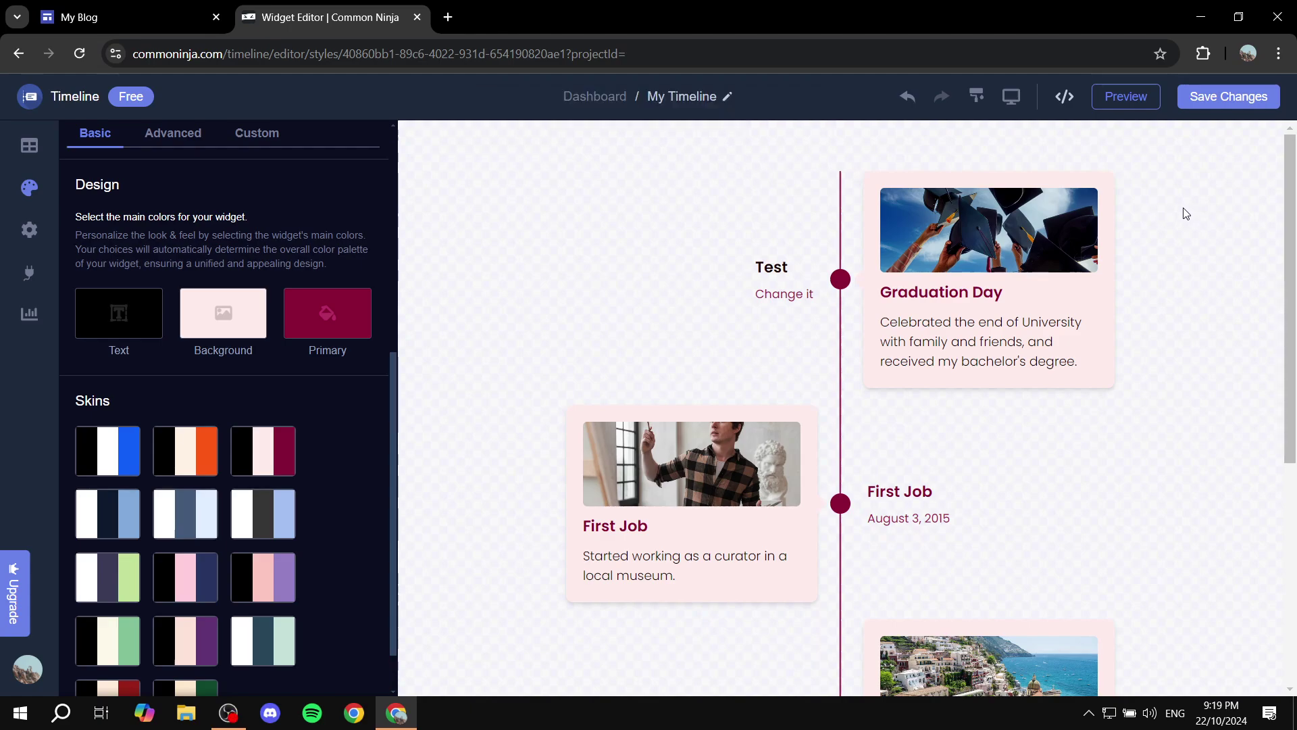
# Copy the timeline widget's Standard embed code, then close the Common Ninja Widget Editor tab.
pyautogui.click(1065, 98)
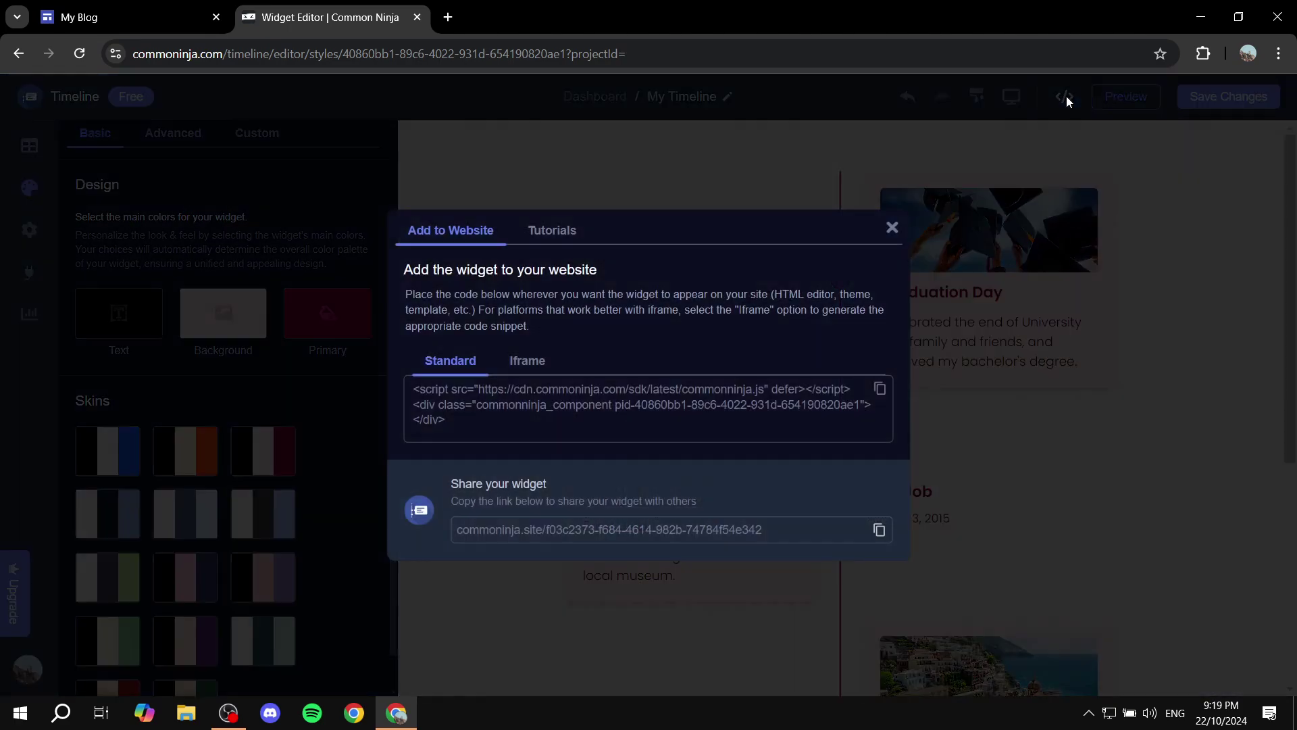
pyautogui.click(702, 398)
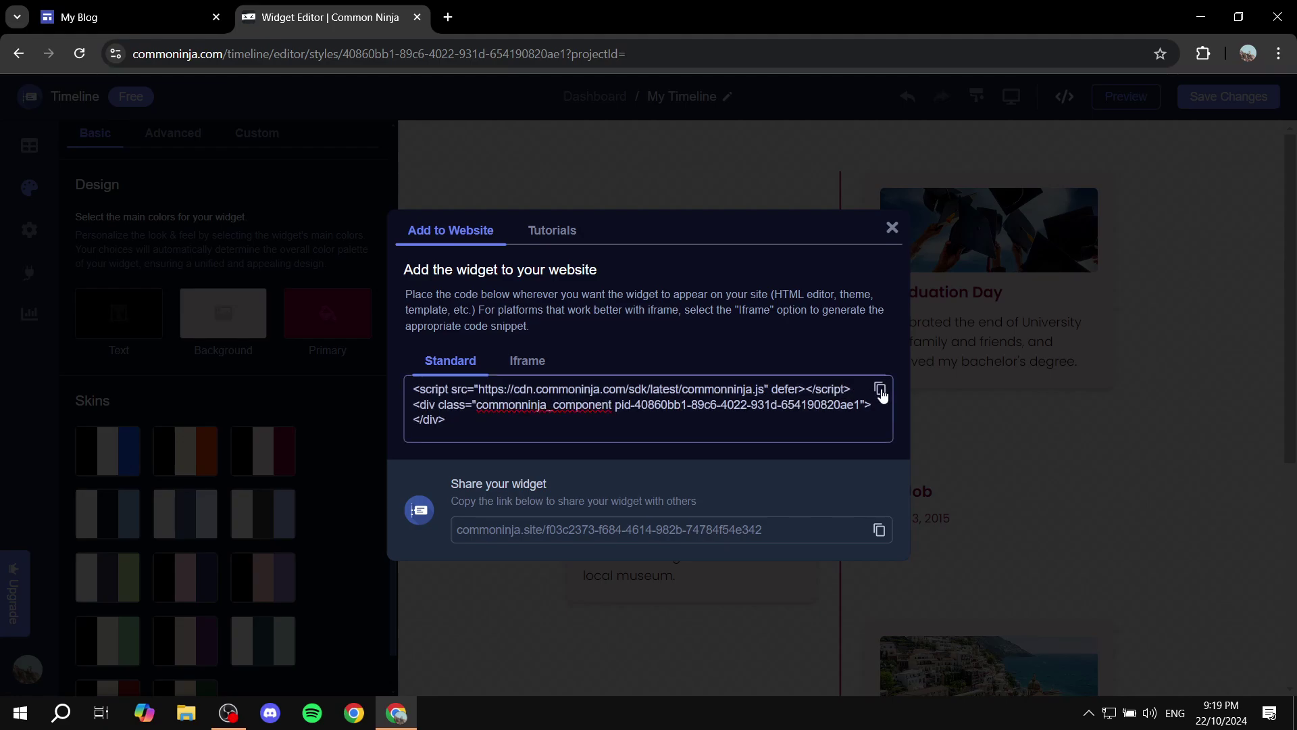
pyautogui.click(880, 391)
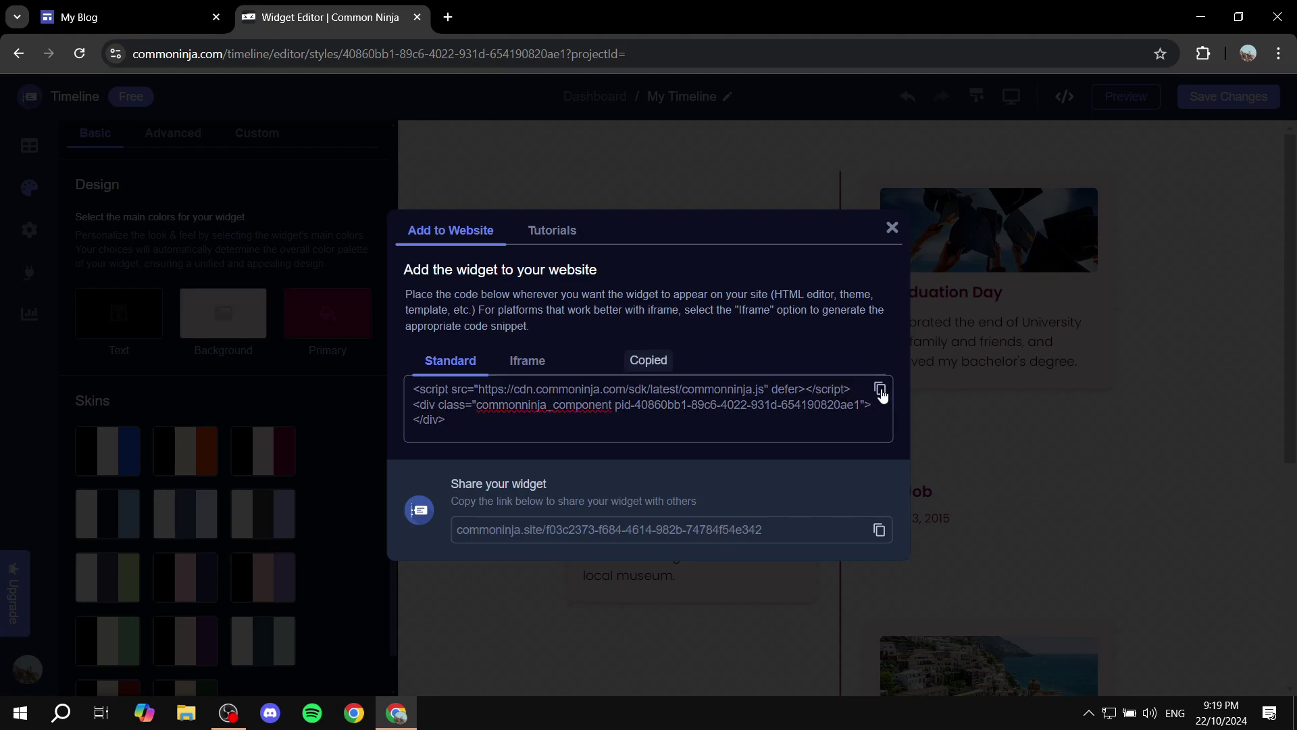
pyautogui.click(418, 19)
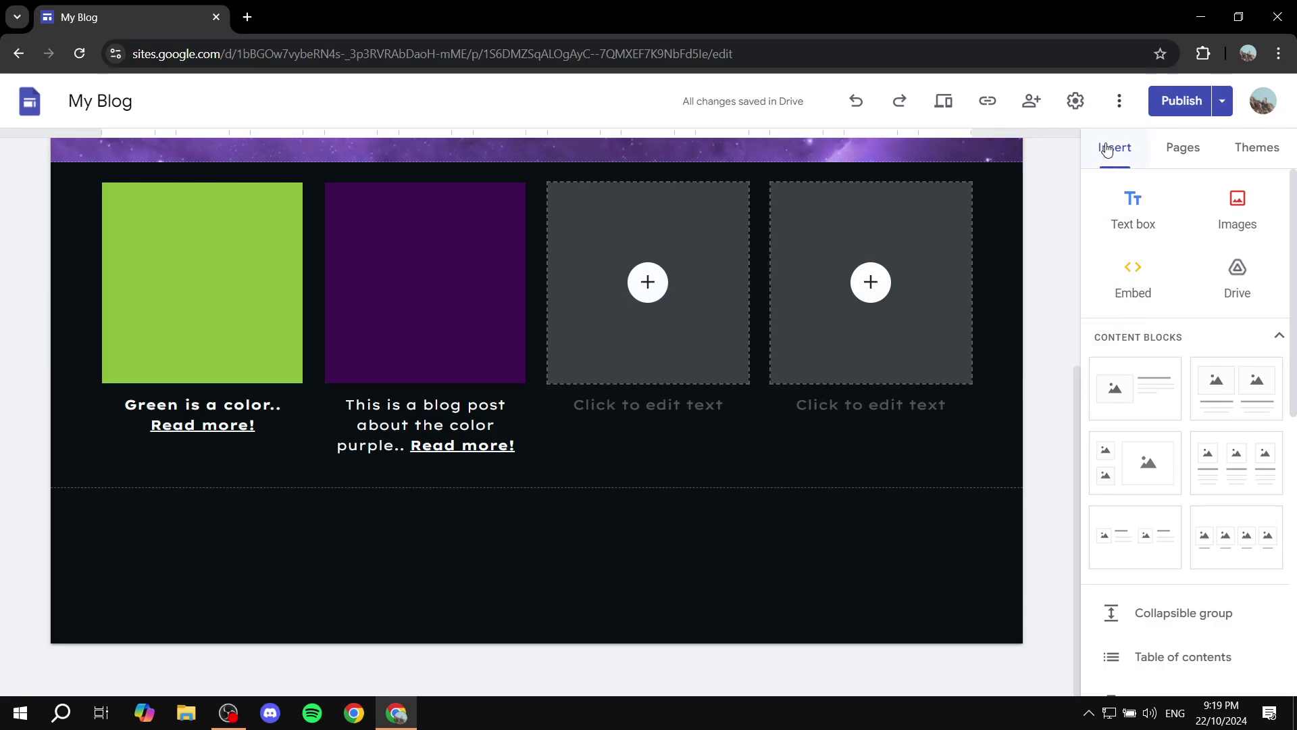
# Paste the copied Common Ninja code as an embed and insert the timeline below the post tiles.
pyautogui.click(1134, 277)
pyautogui.click(524, 313)
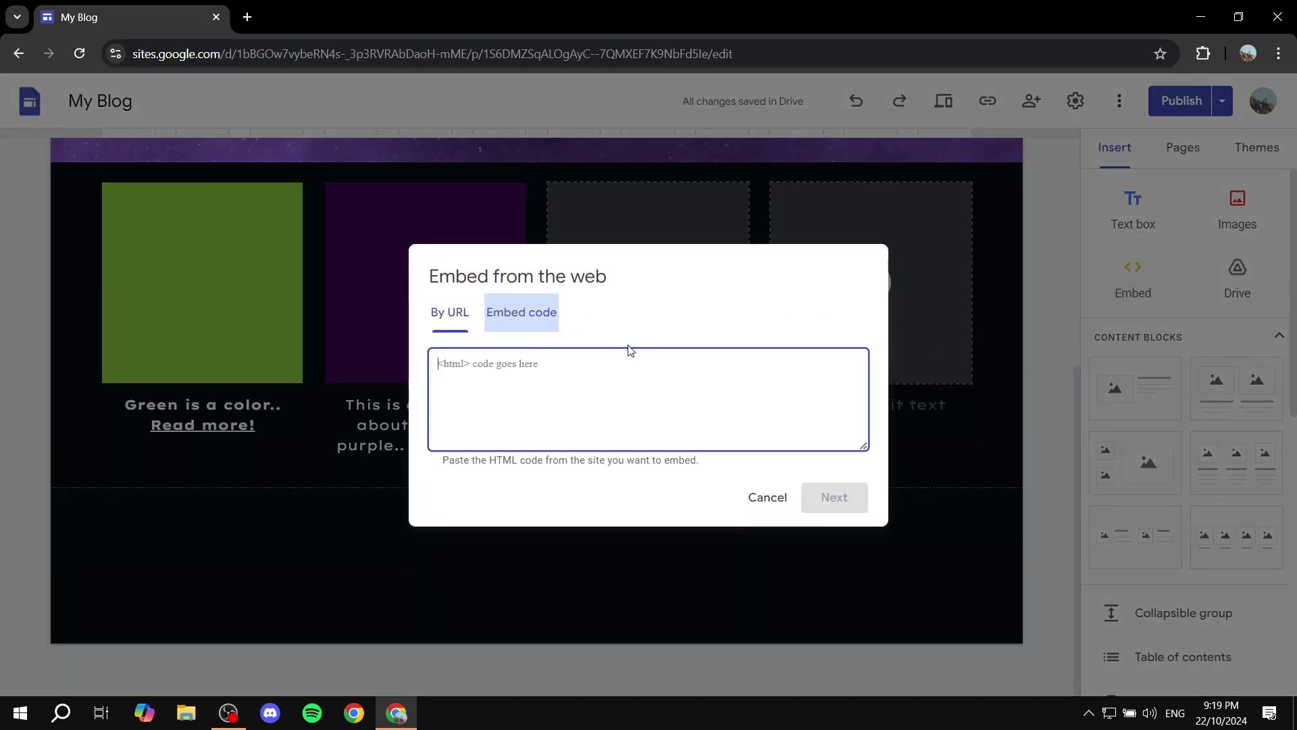
pyautogui.hotkey('ctrl', 'v')
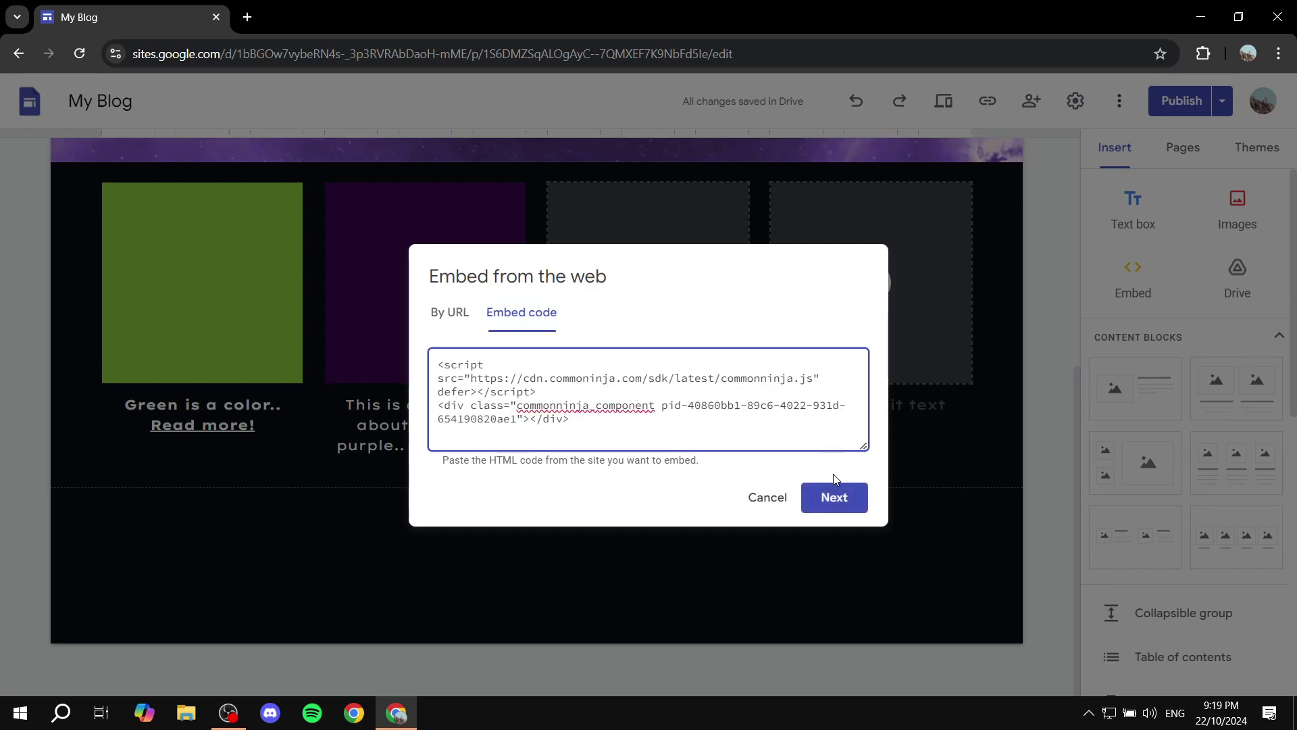
pyautogui.click(836, 490)
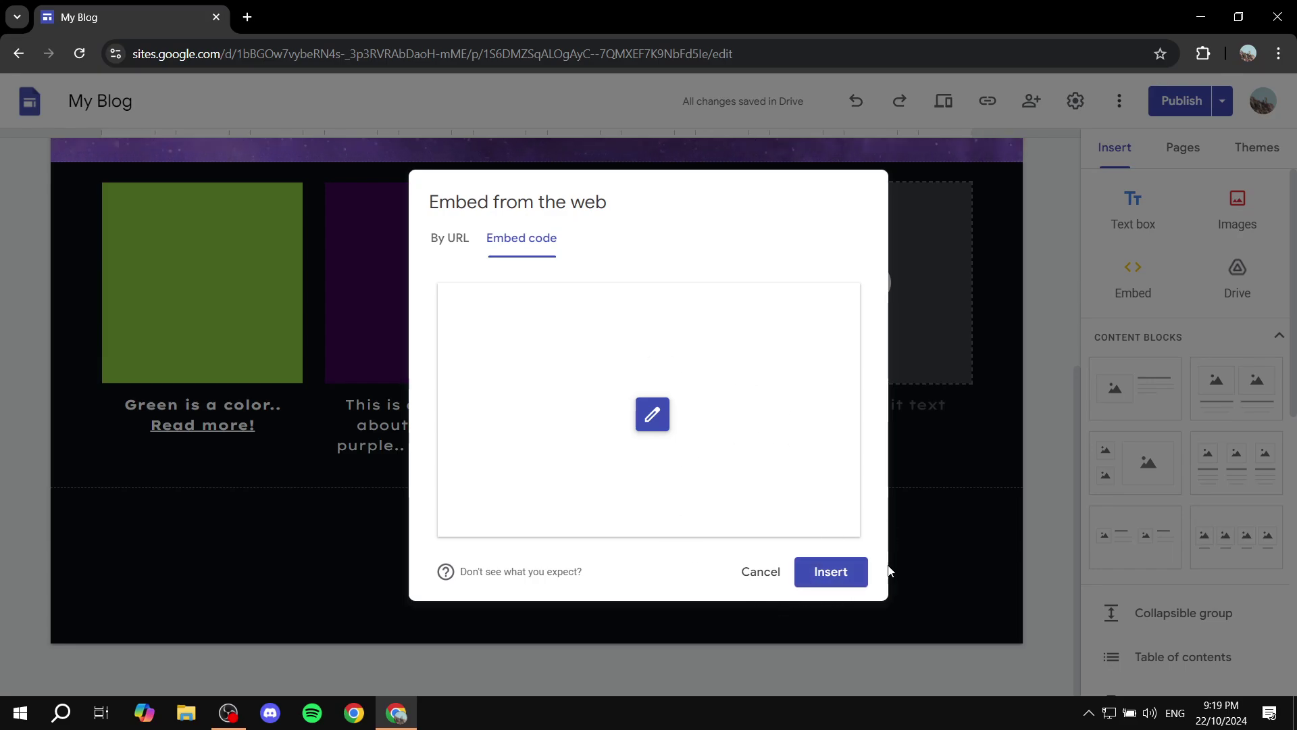
pyautogui.click(841, 579)
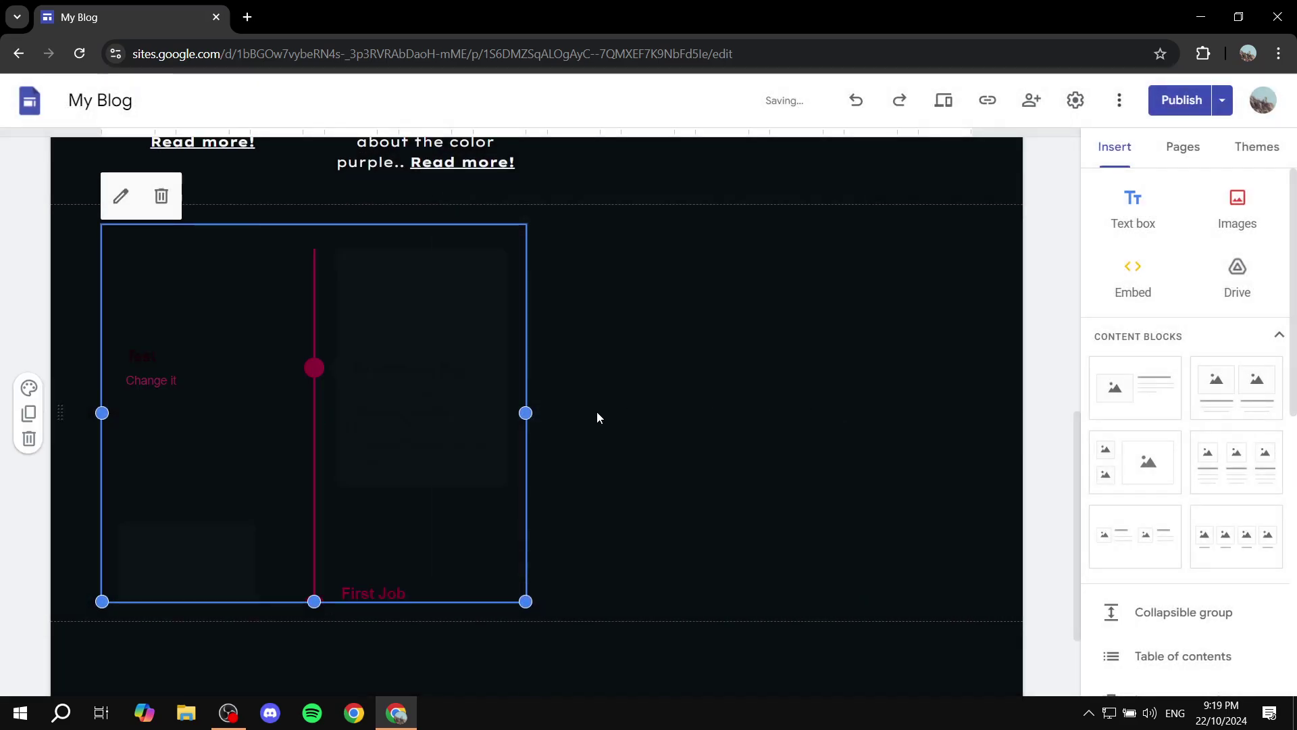
# Widen the timeline embed to the page's right edge and drag it taller to show several cards.
pyautogui.moveTo(525, 413); pyautogui.dragTo(975, 426)
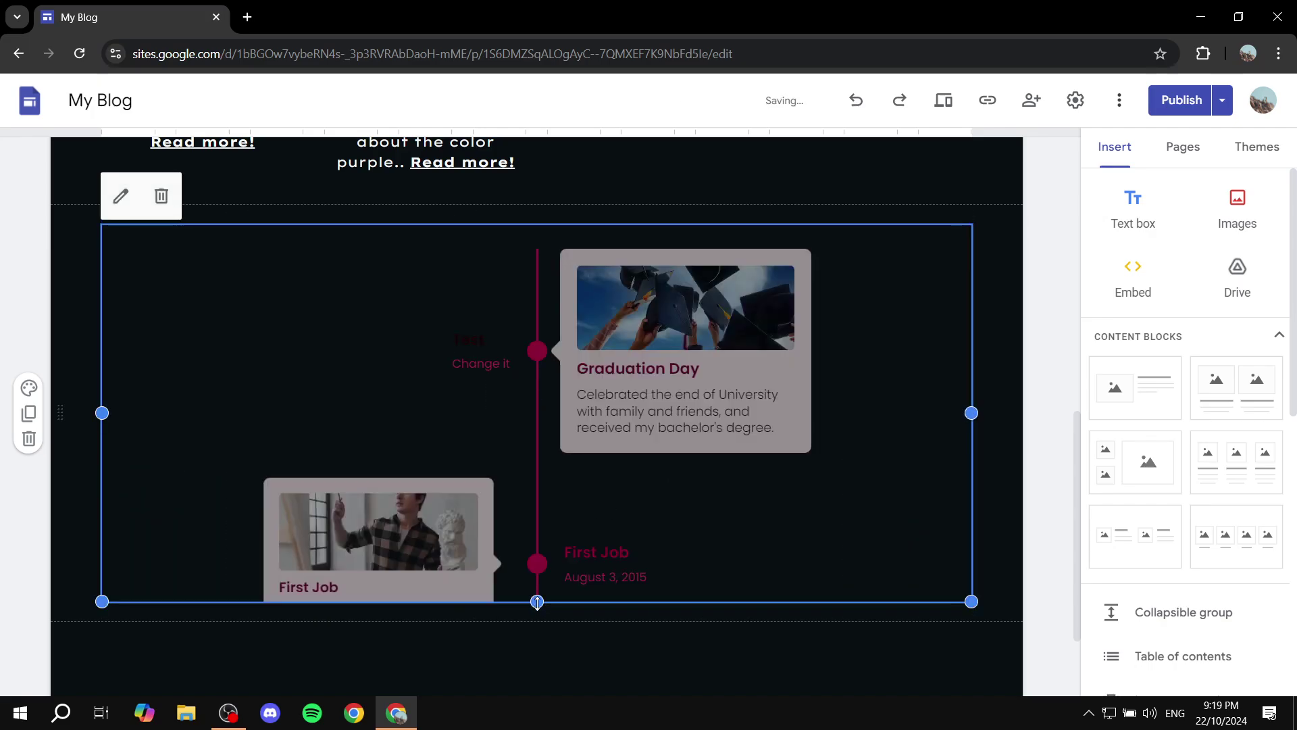
pyautogui.moveTo(537, 601); pyautogui.dragTo(538, 691)
pyautogui.scroll(-3, 603, 523)
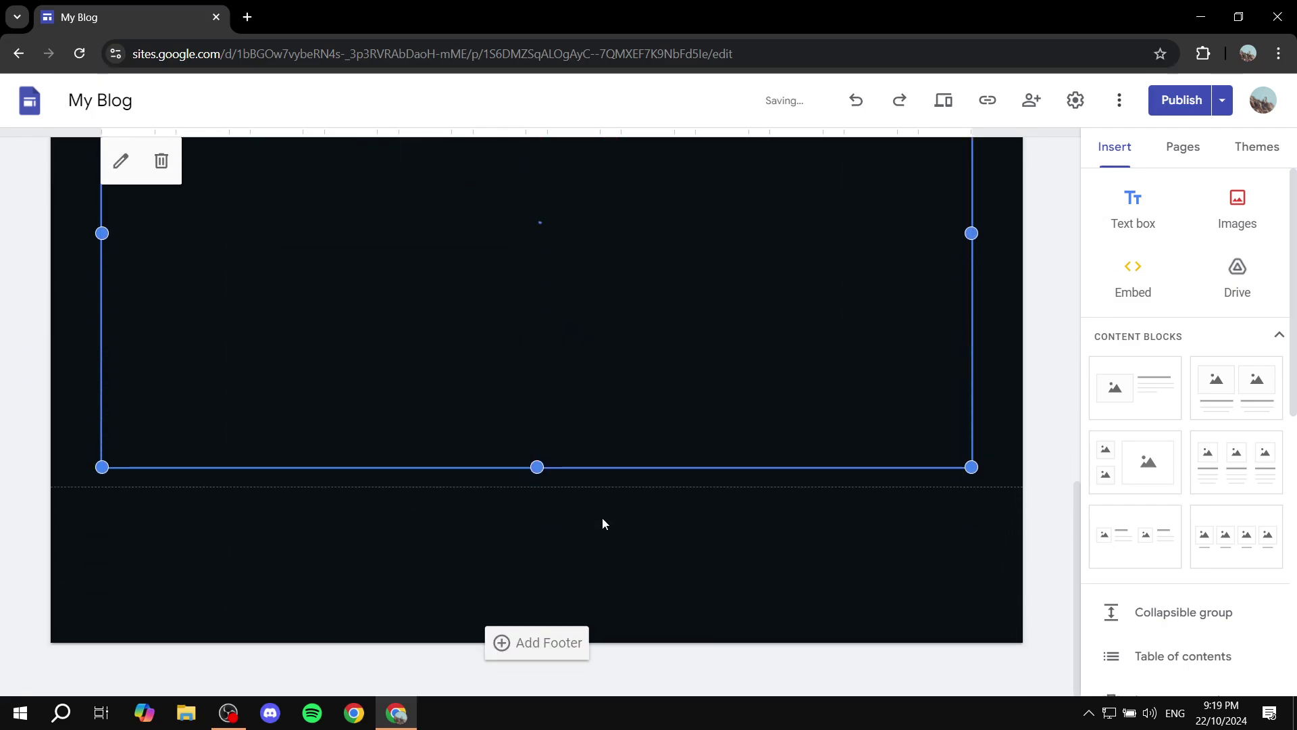
pyautogui.moveTo(538, 467); pyautogui.dragTo(558, 493)
pyautogui.click(536, 482)
pyautogui.click(536, 452)
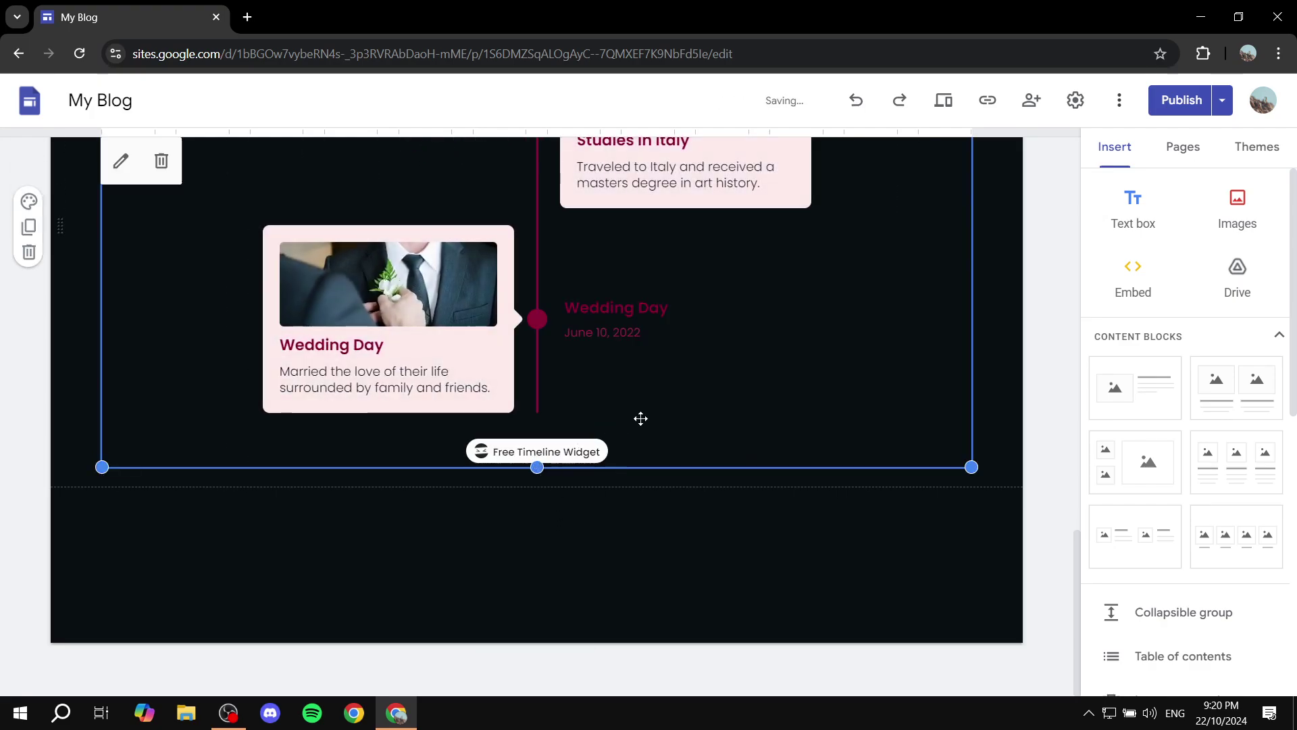
pyautogui.scroll(10, 641, 418)
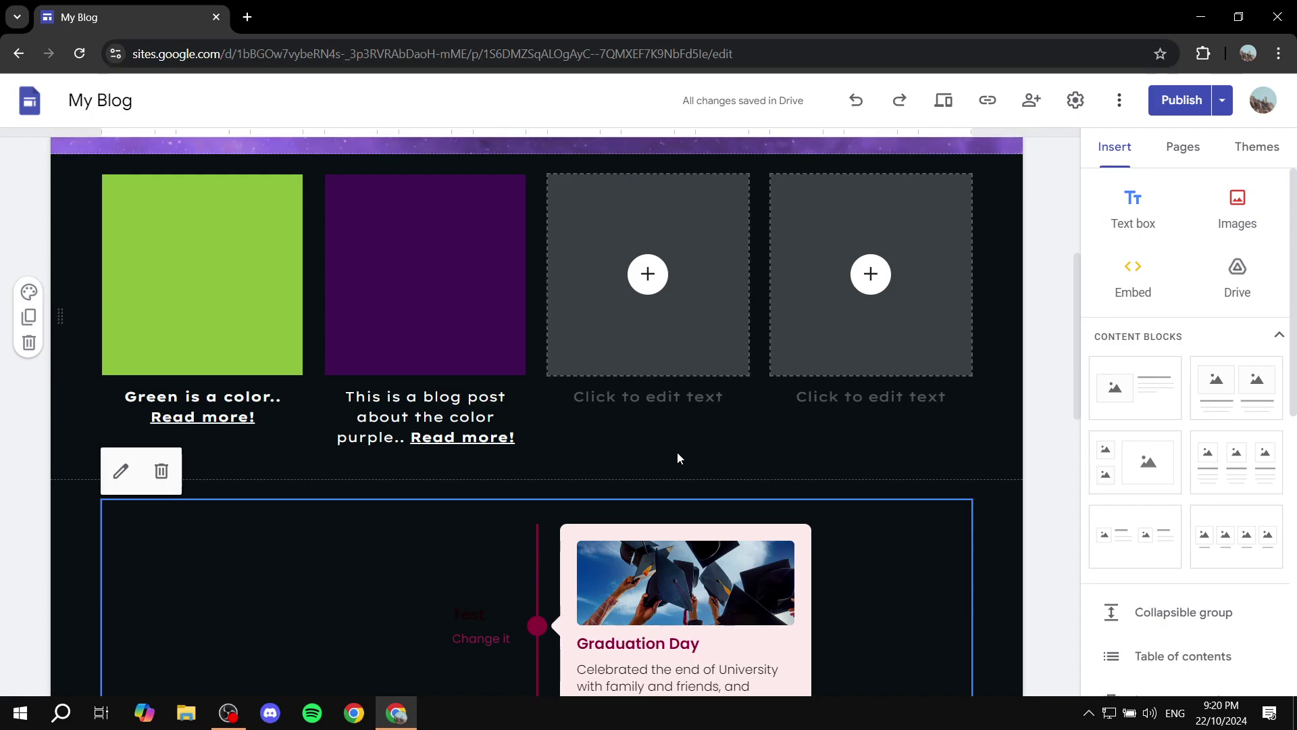
pyautogui.scroll(-8, 767, 443)
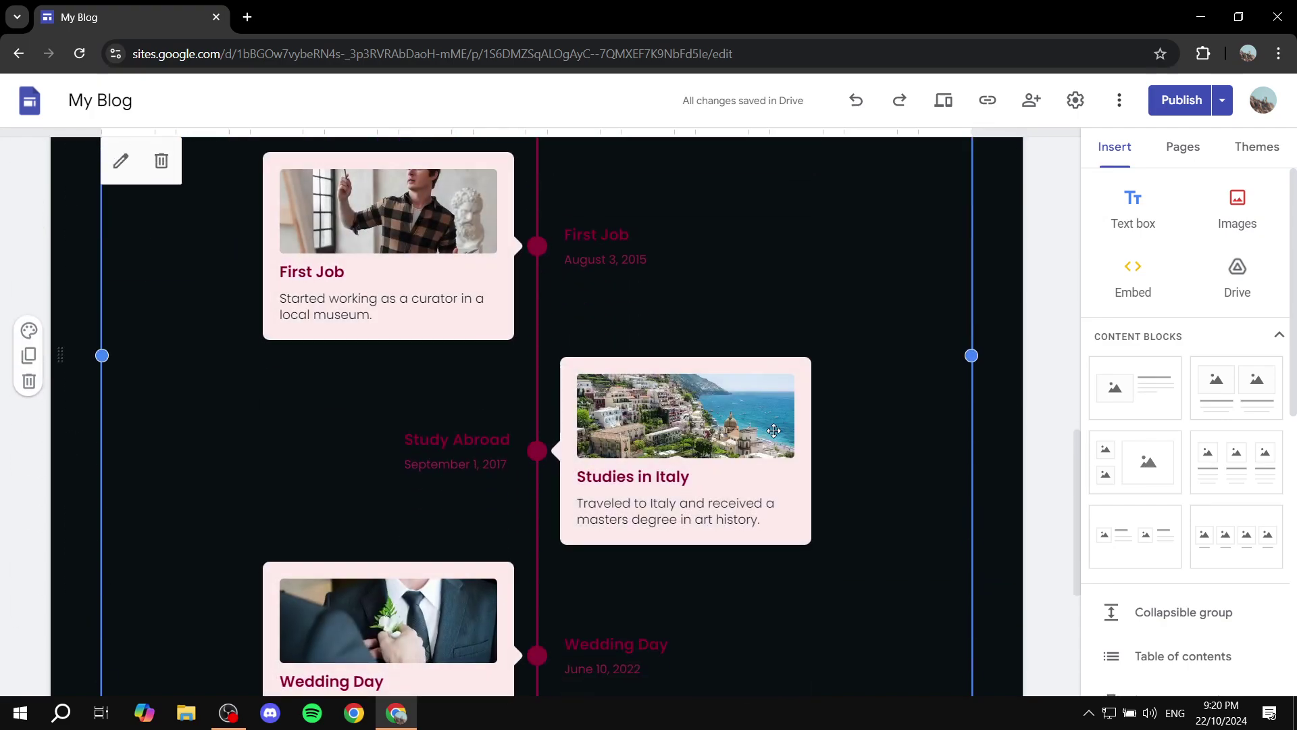